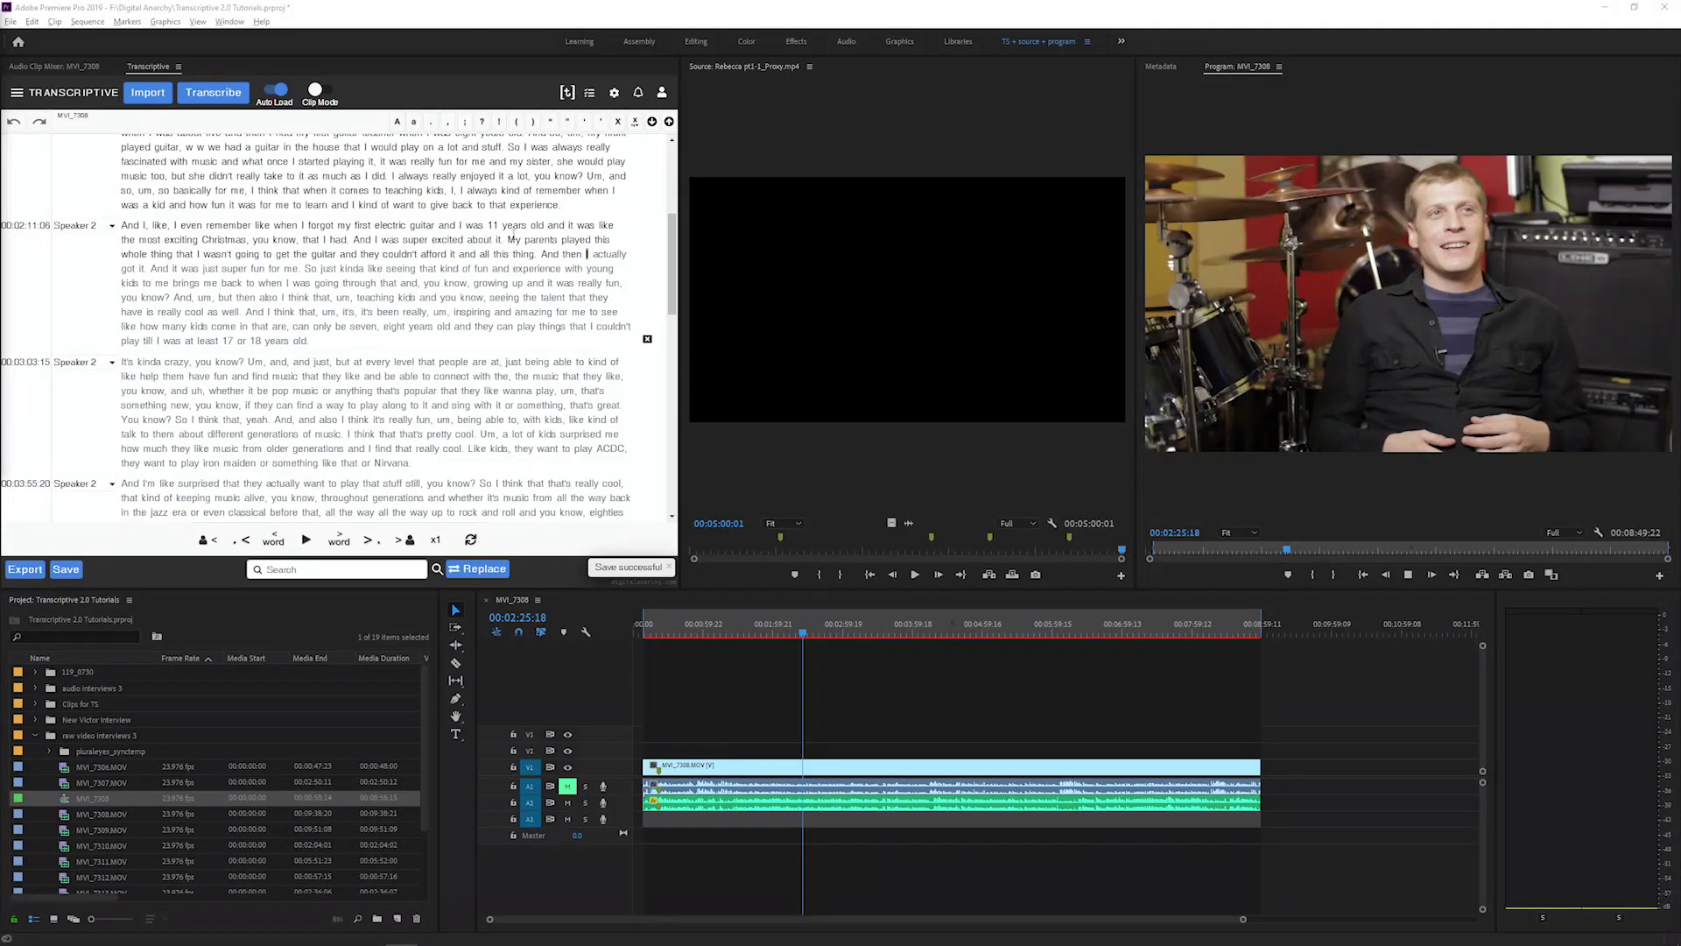
Jump playback between the words 'My', 'And' and 'like', then save the transcript.
left_click(514, 239)
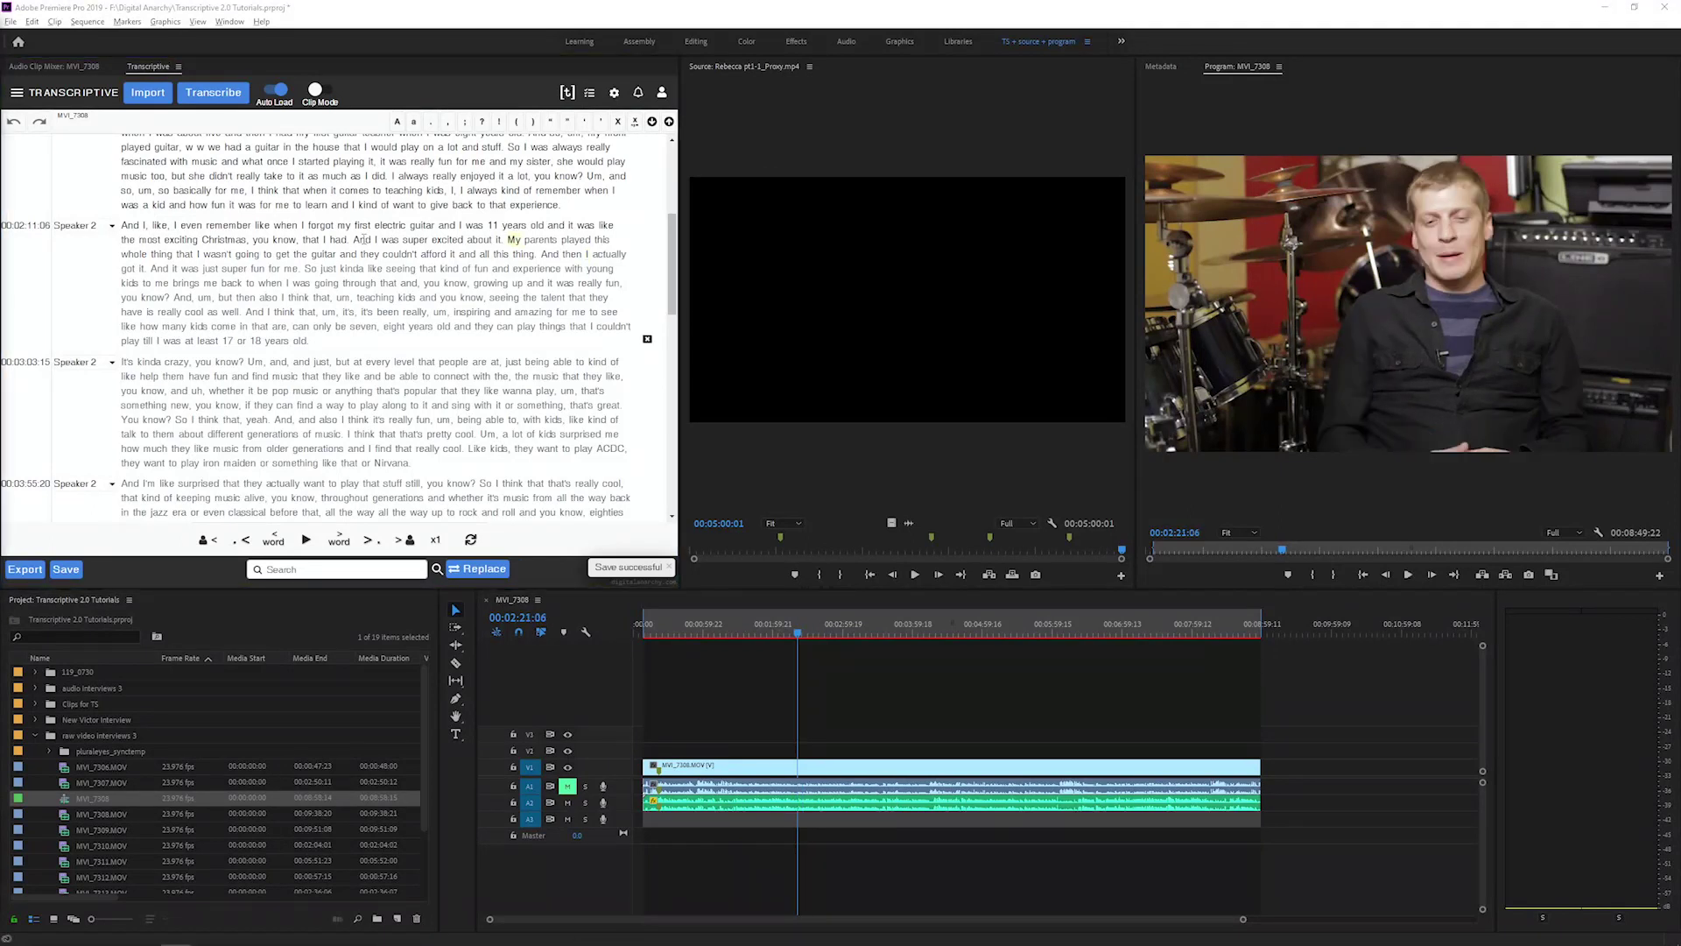
left_click(364, 239)
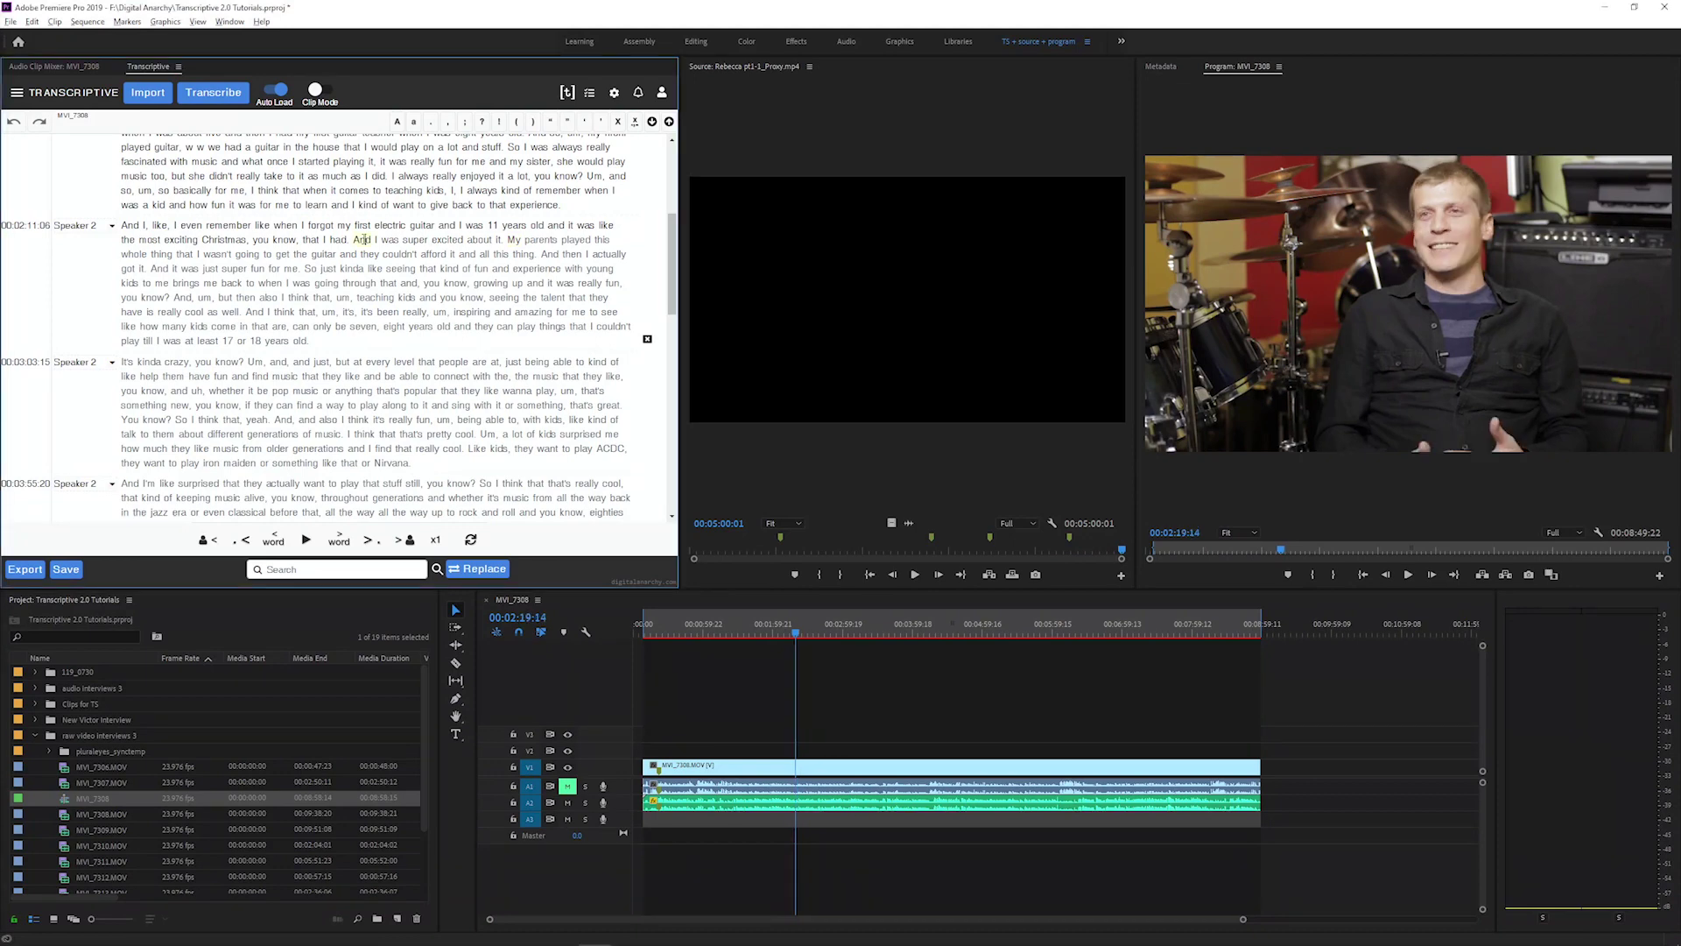
left_click(268, 227)
left_click(359, 240)
key("ctrl+s")
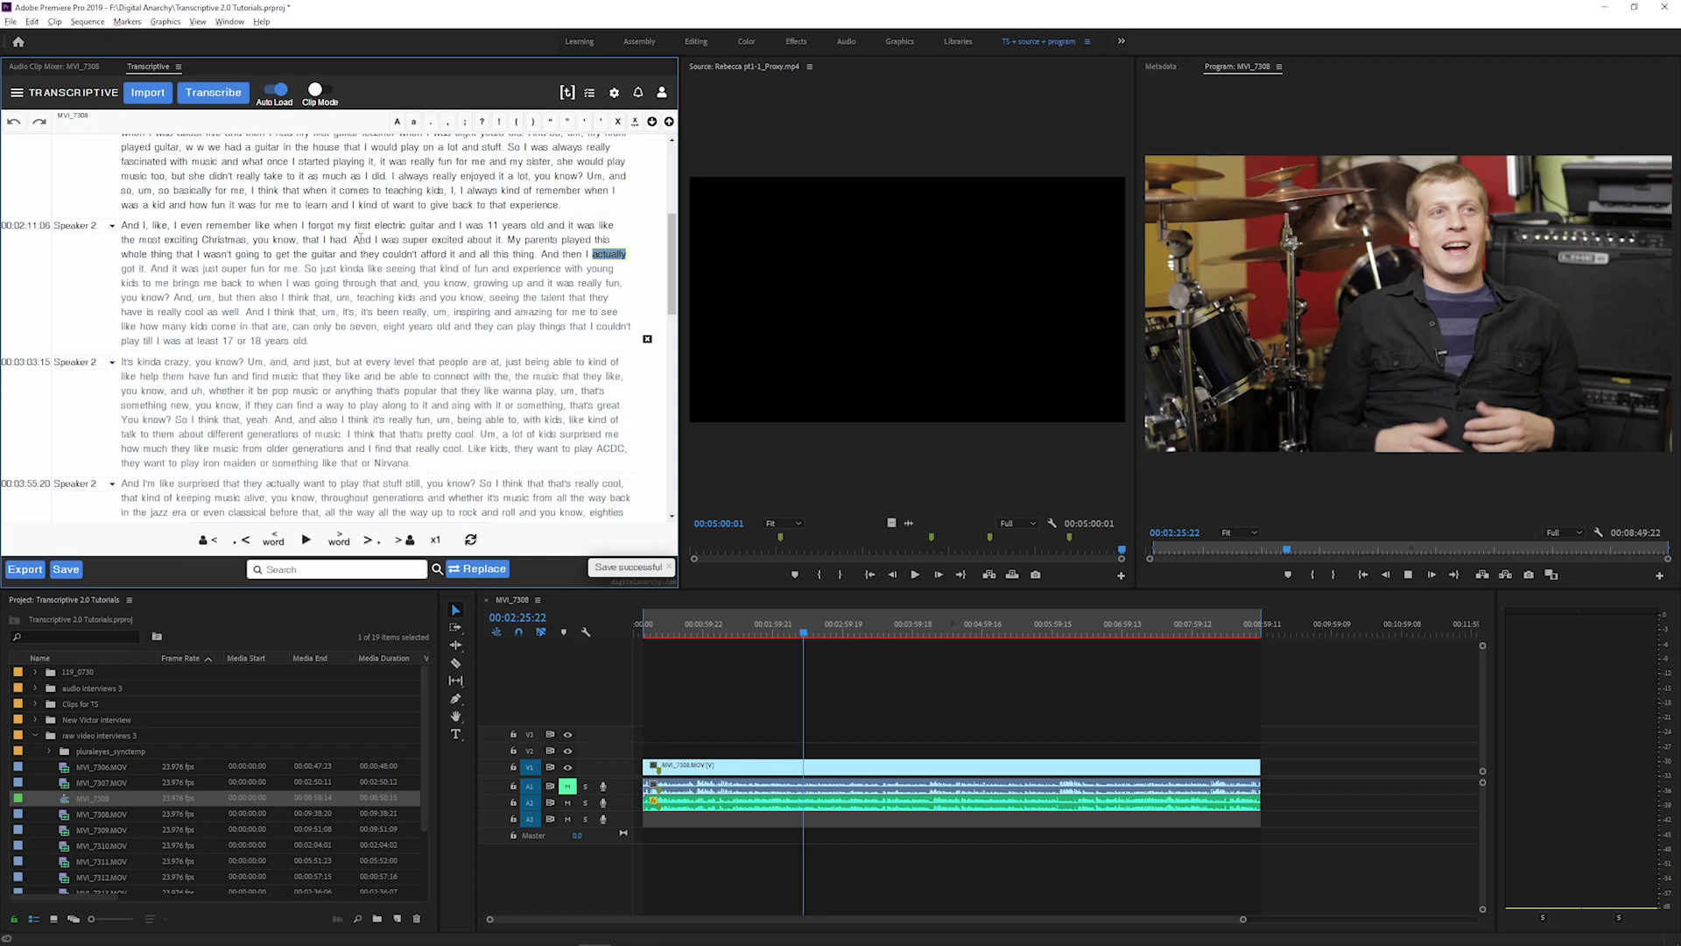
Capitalize 'iron maiden' to 'Iron Maiden' and play back to check it.
left_click(212, 464)
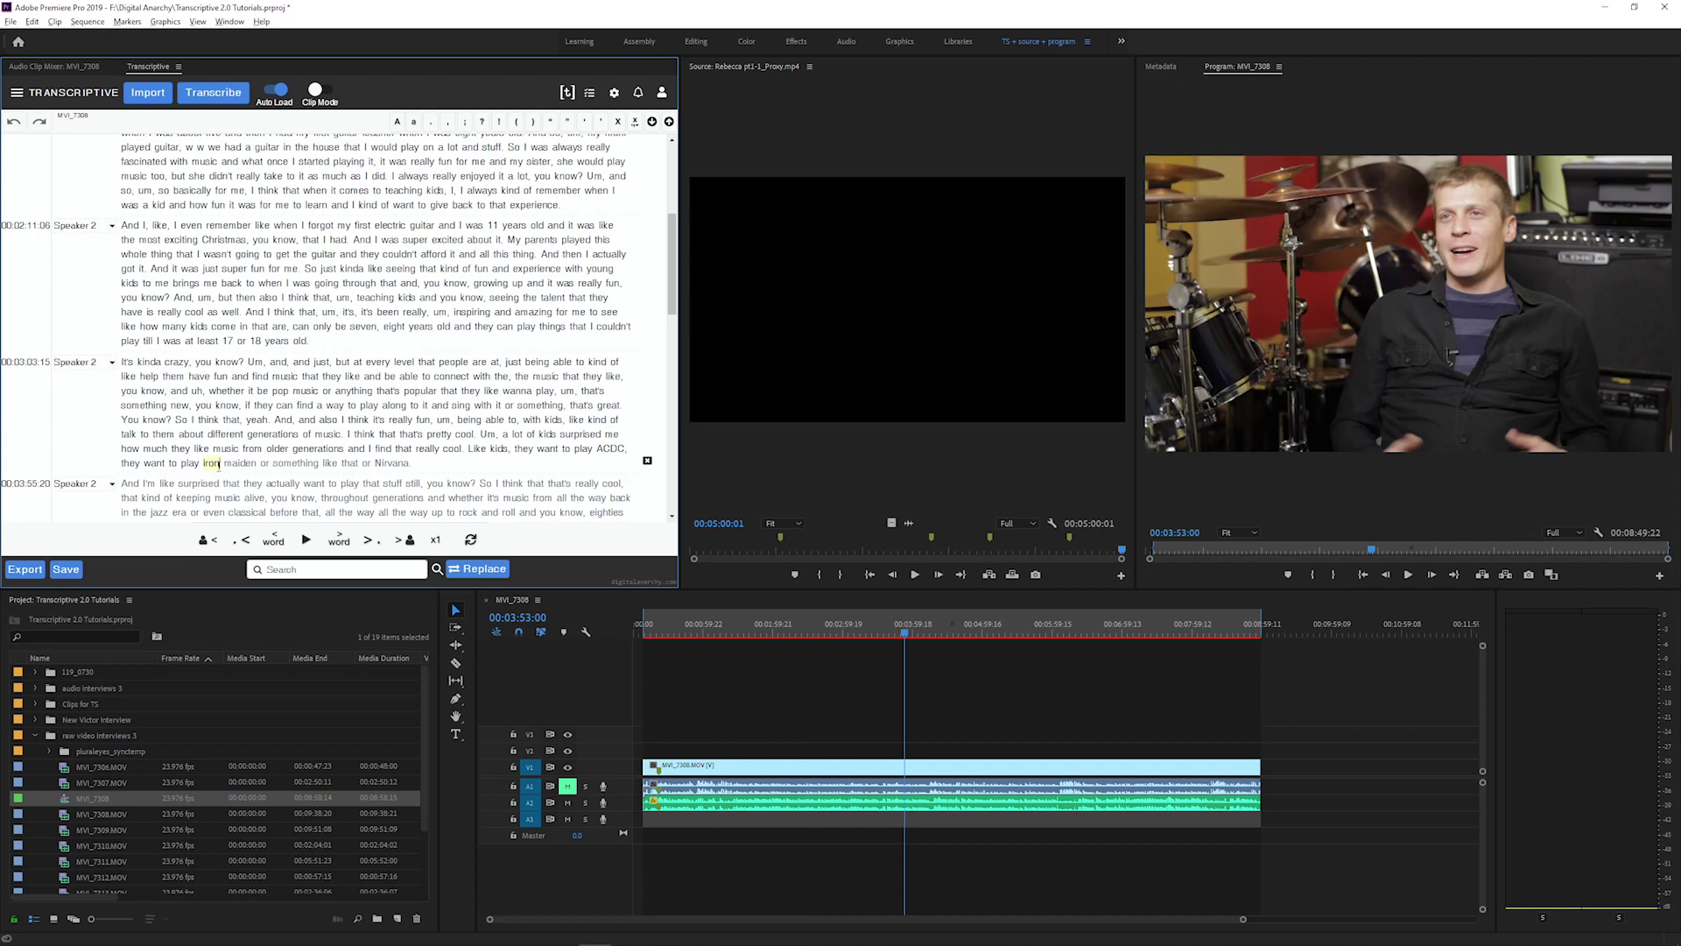
type("Ir")
type("on")
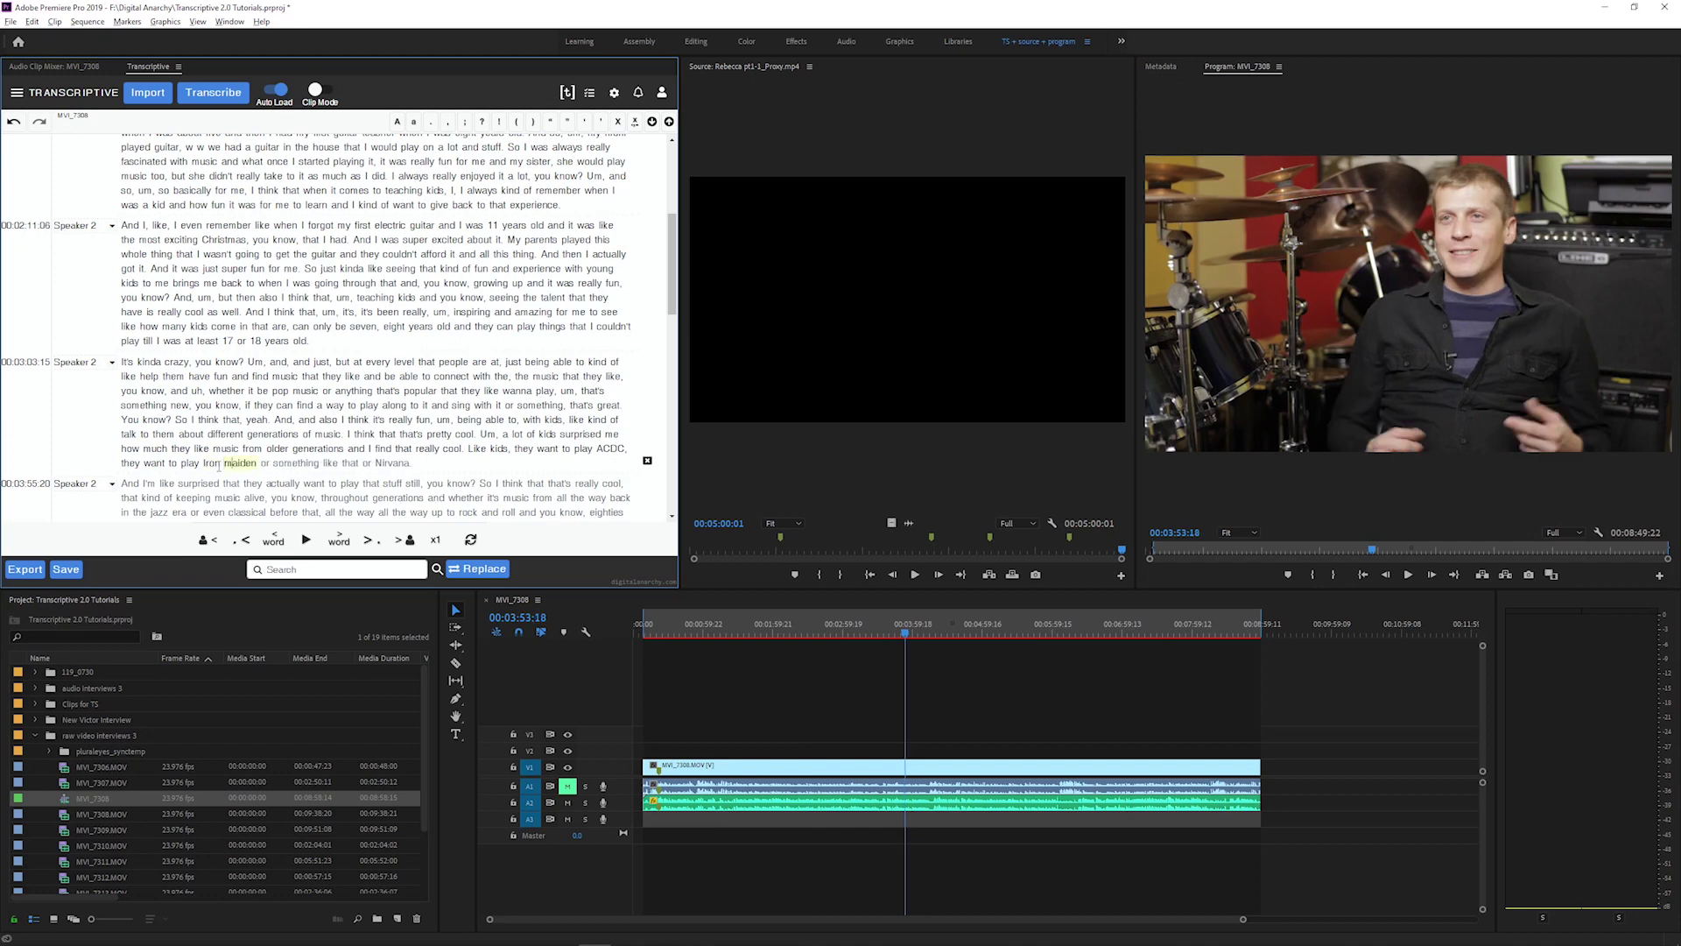
key("Tab")
key("space")
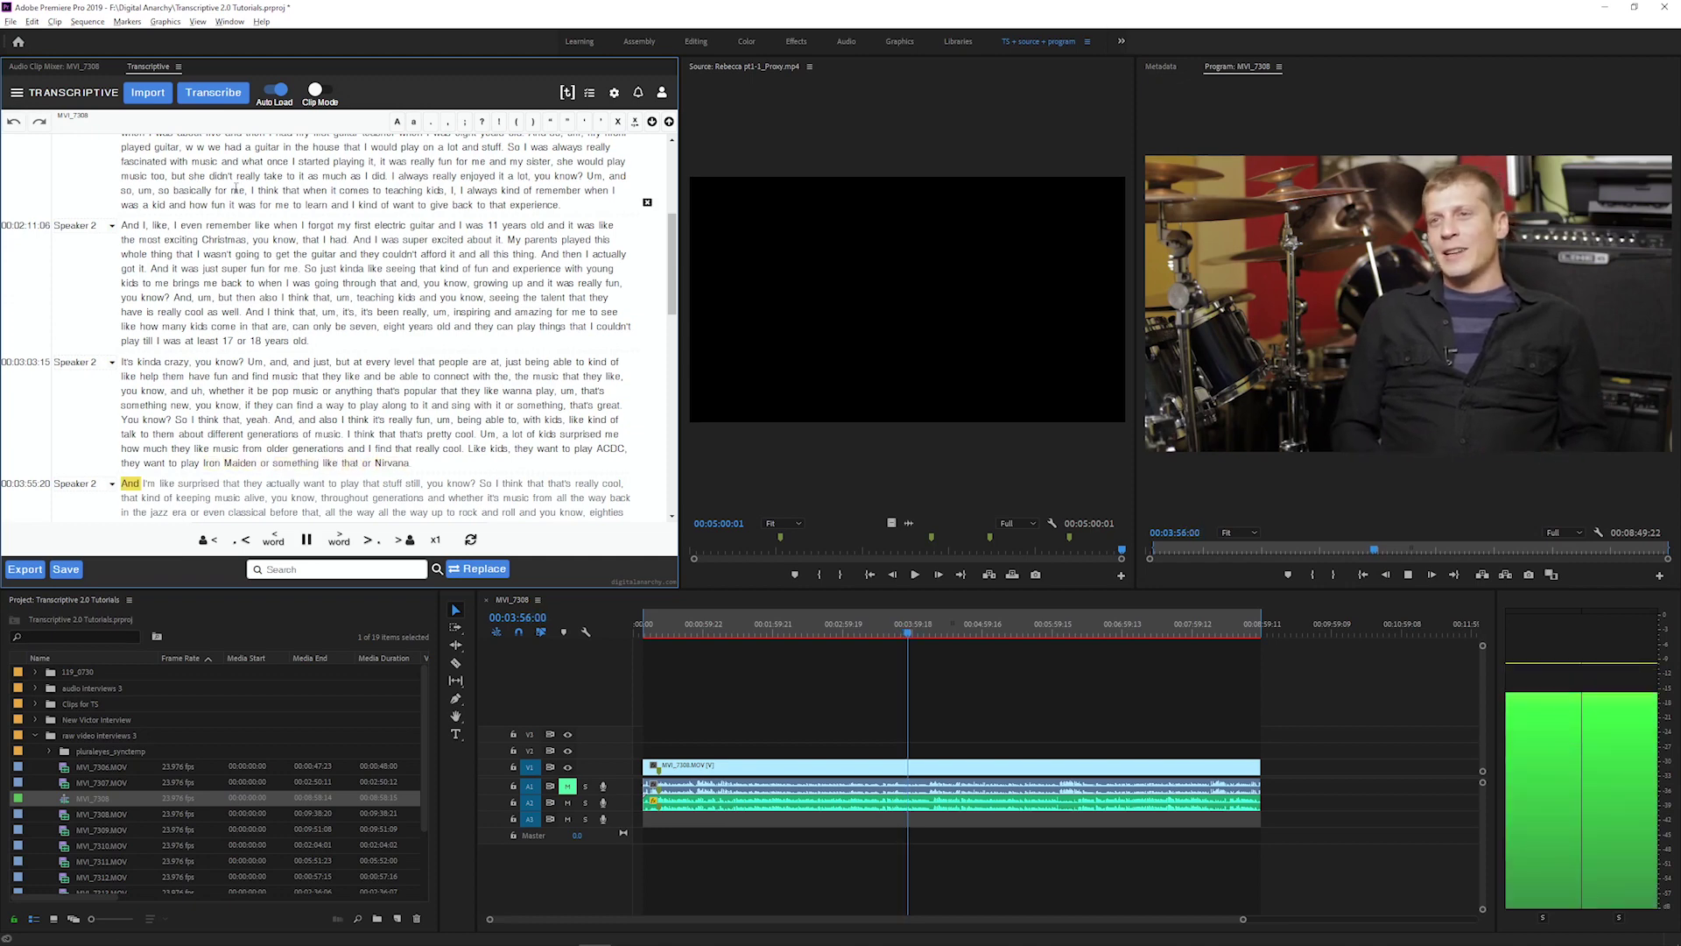
key("space")
Save the corrected transcript and play the interview from 'that earlier on'.
key("ctrl+s")
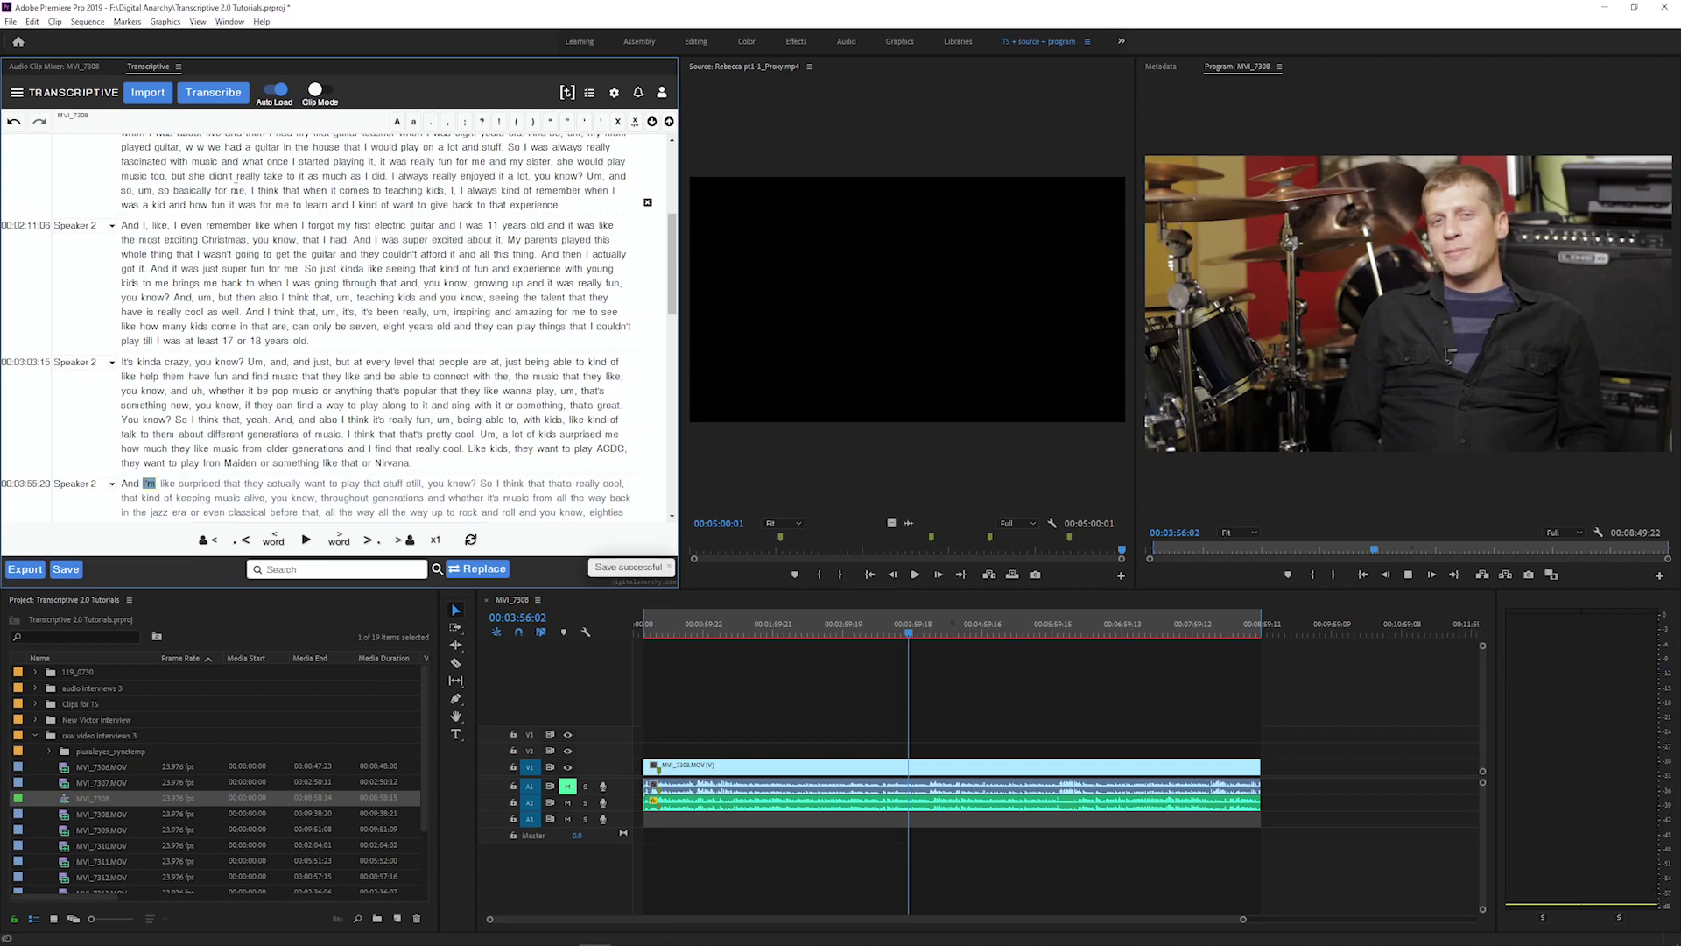
left_click(428, 268)
key("space")
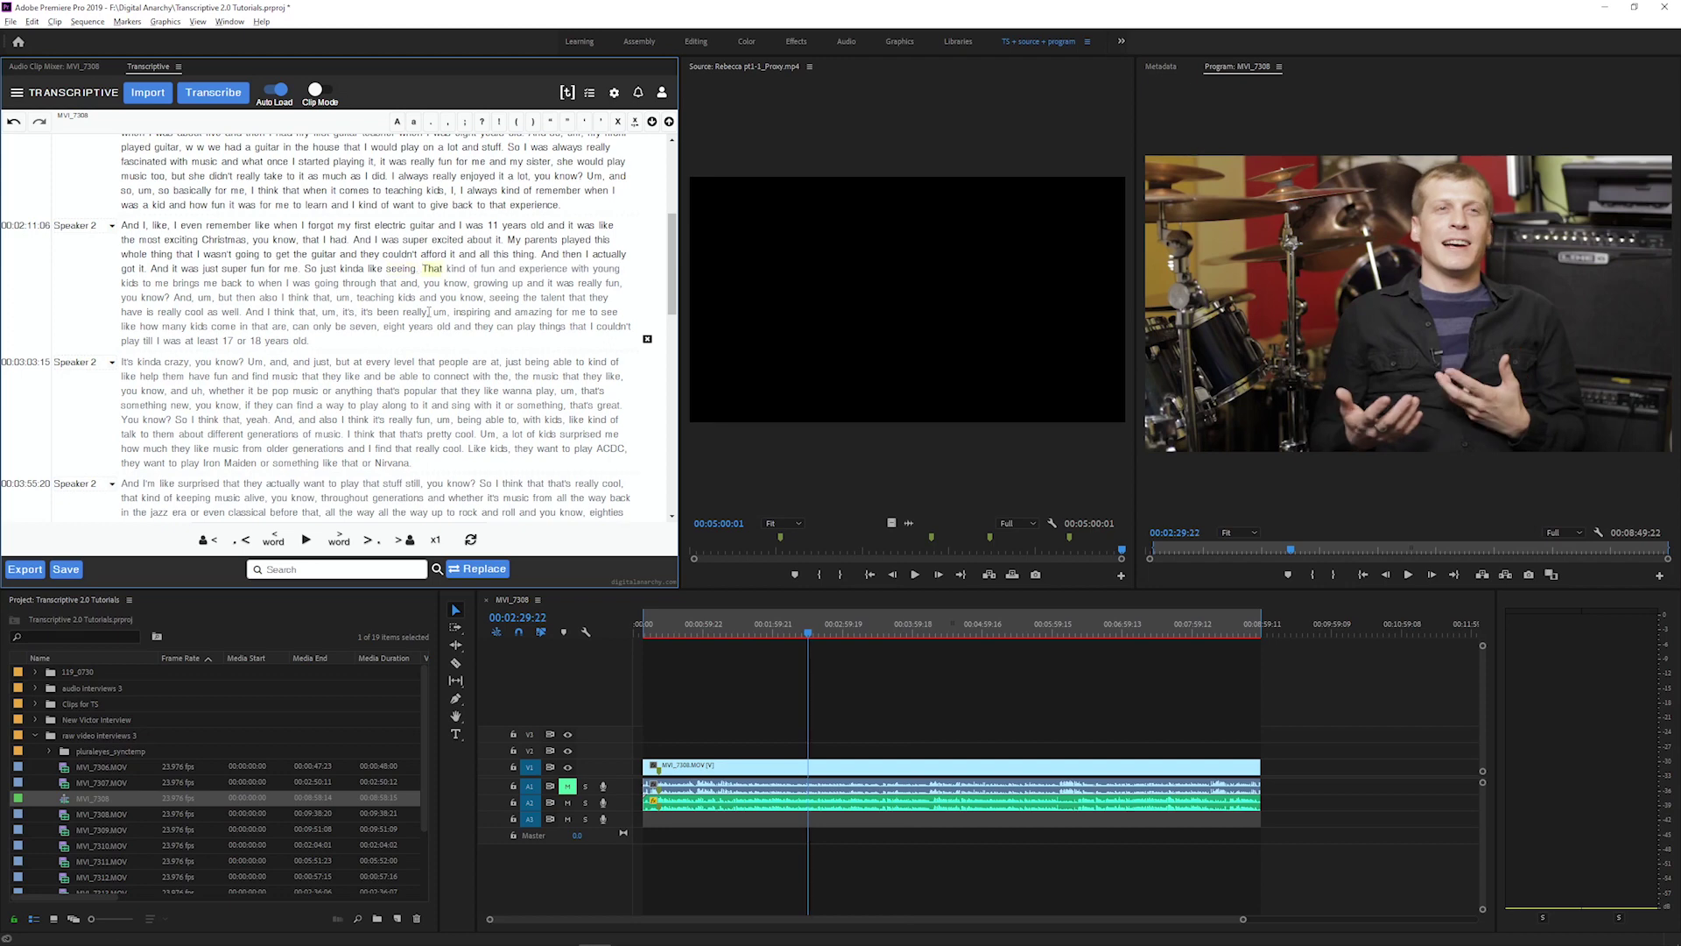
Delete the stray 'that' after 'every level', undo, check its timecode, then redo.
left_click(380, 361)
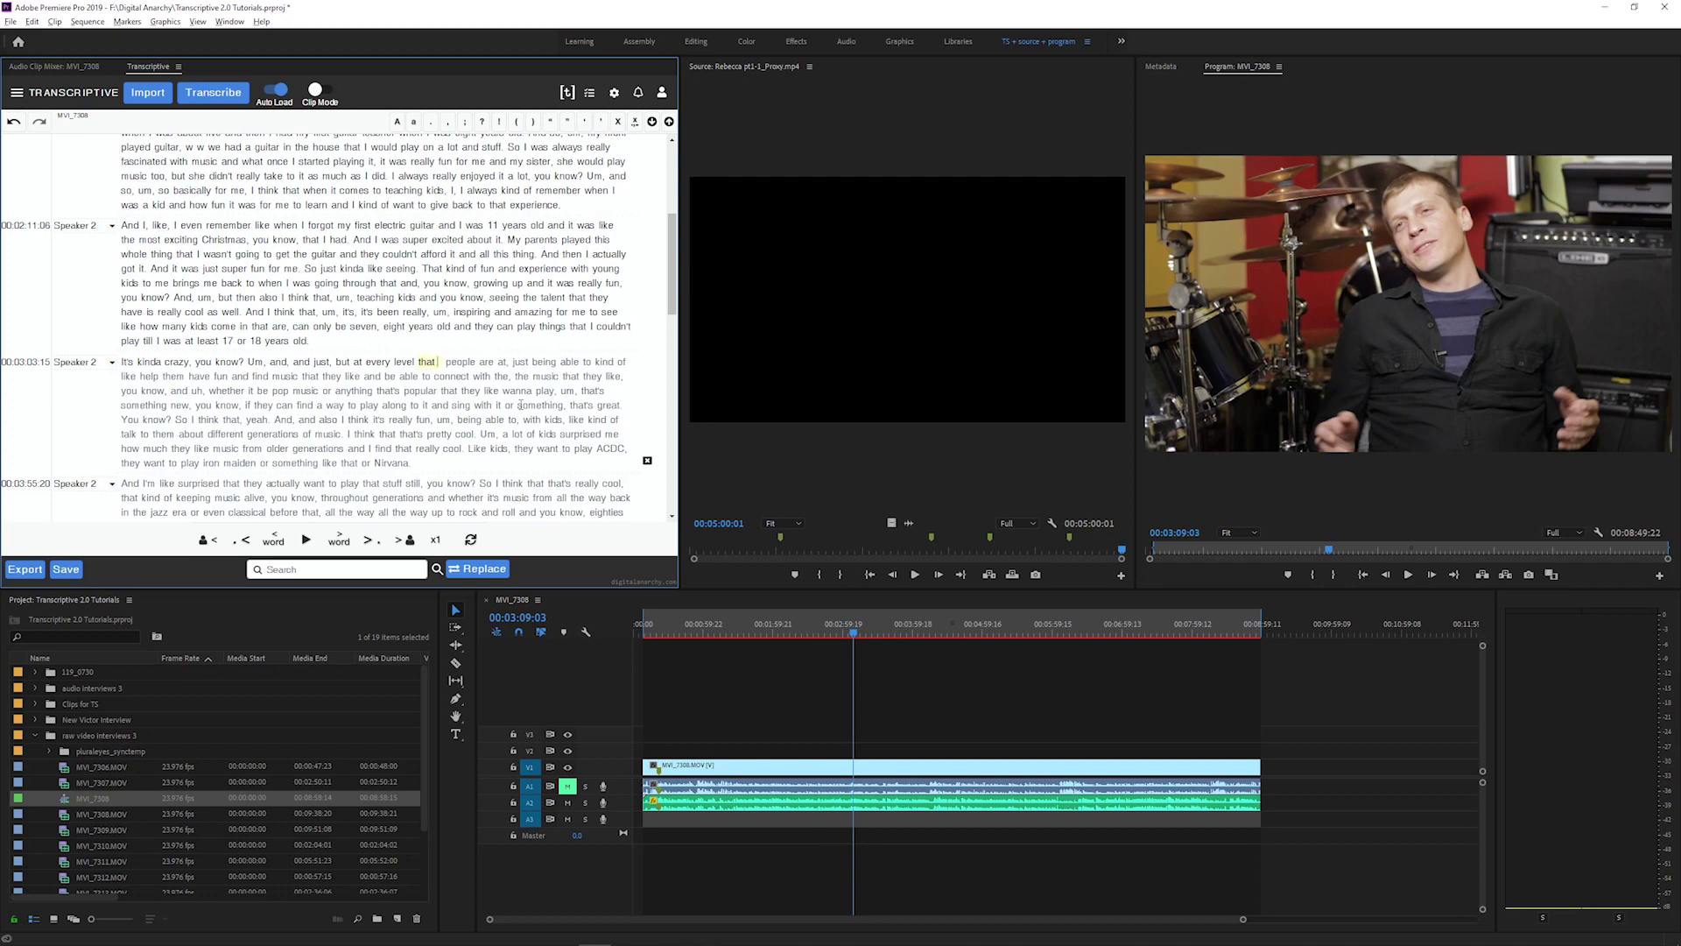
key("ctrl+BackSpace")
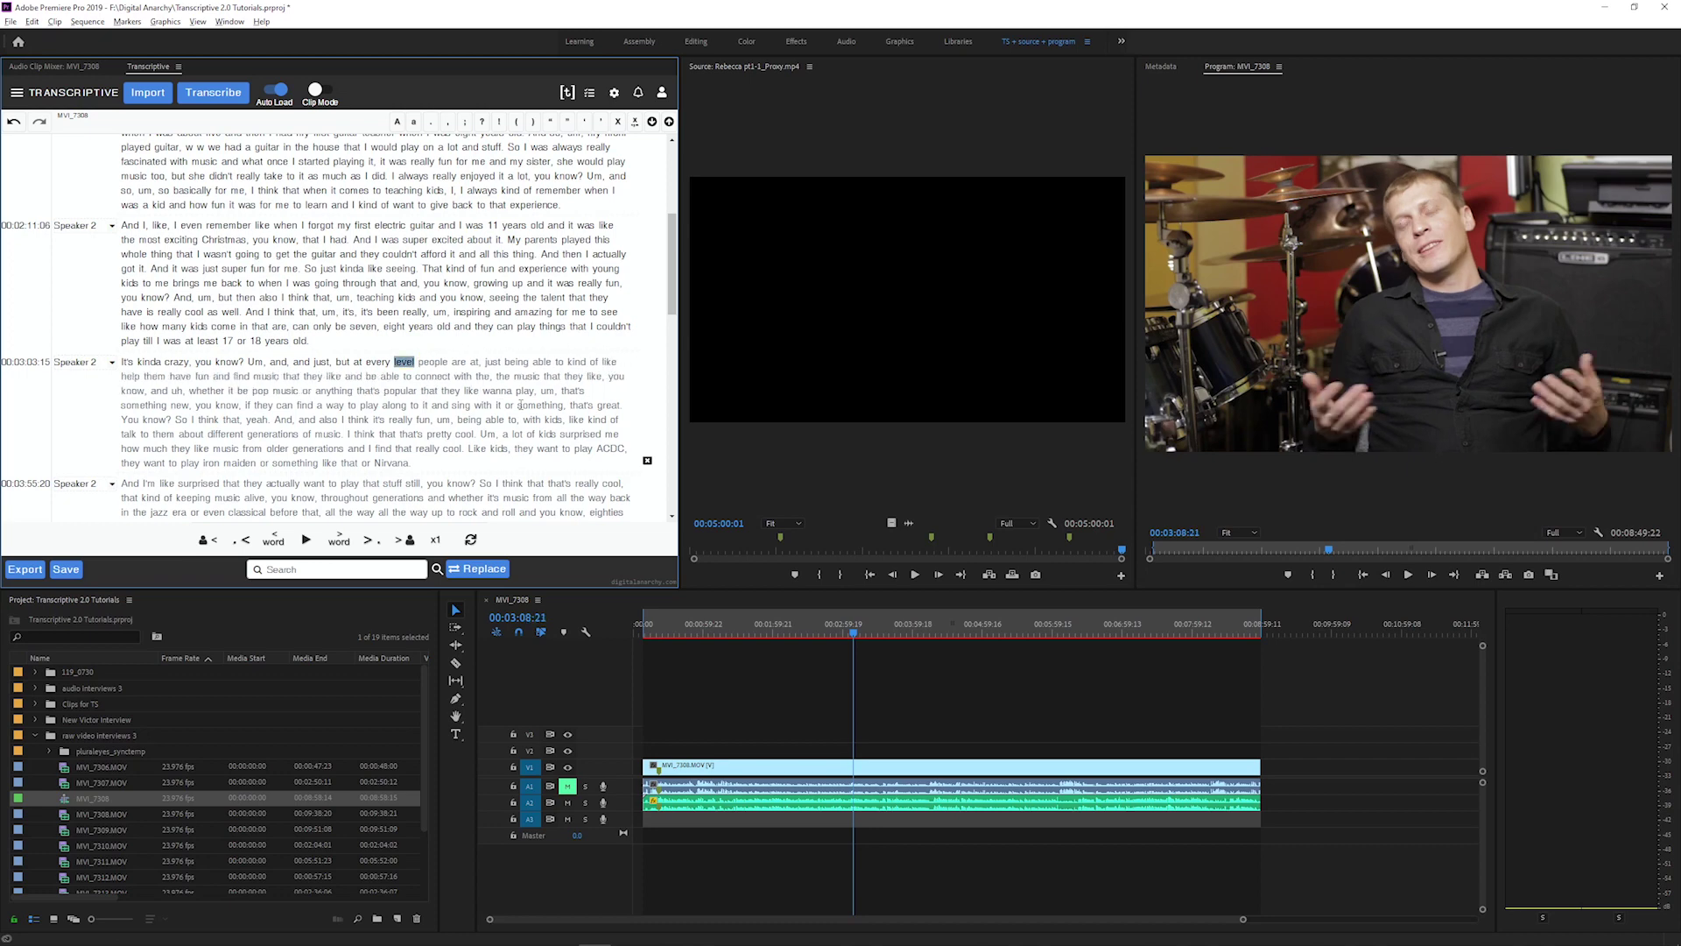
key("ctrl+z")
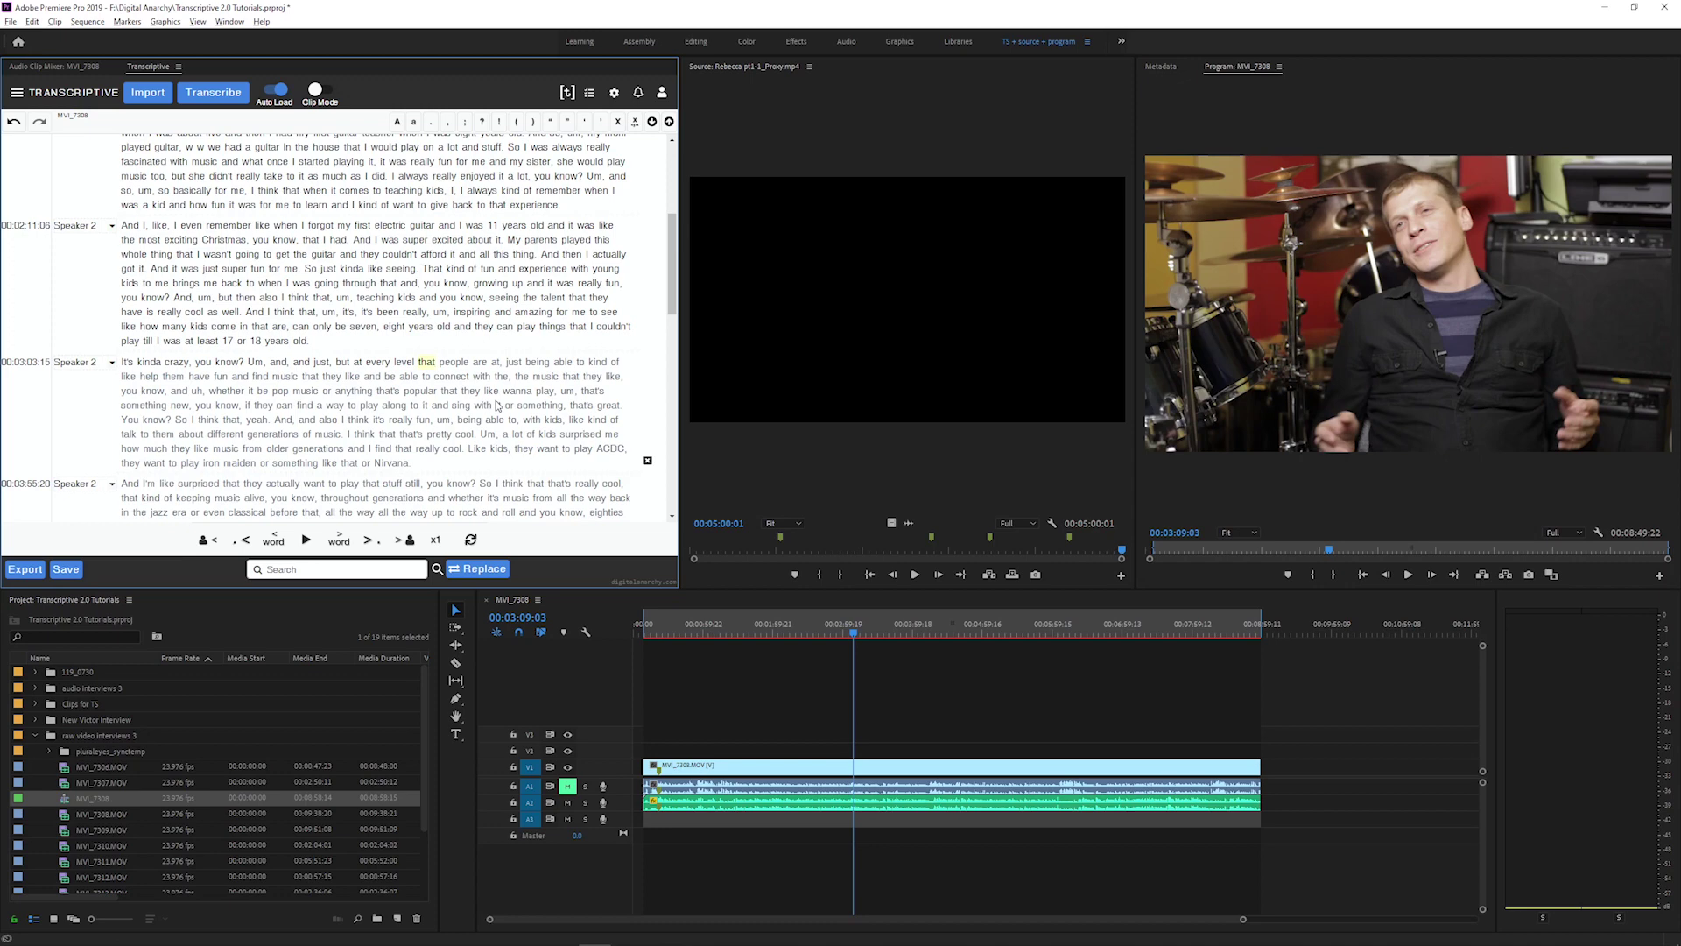
double_click(427, 361)
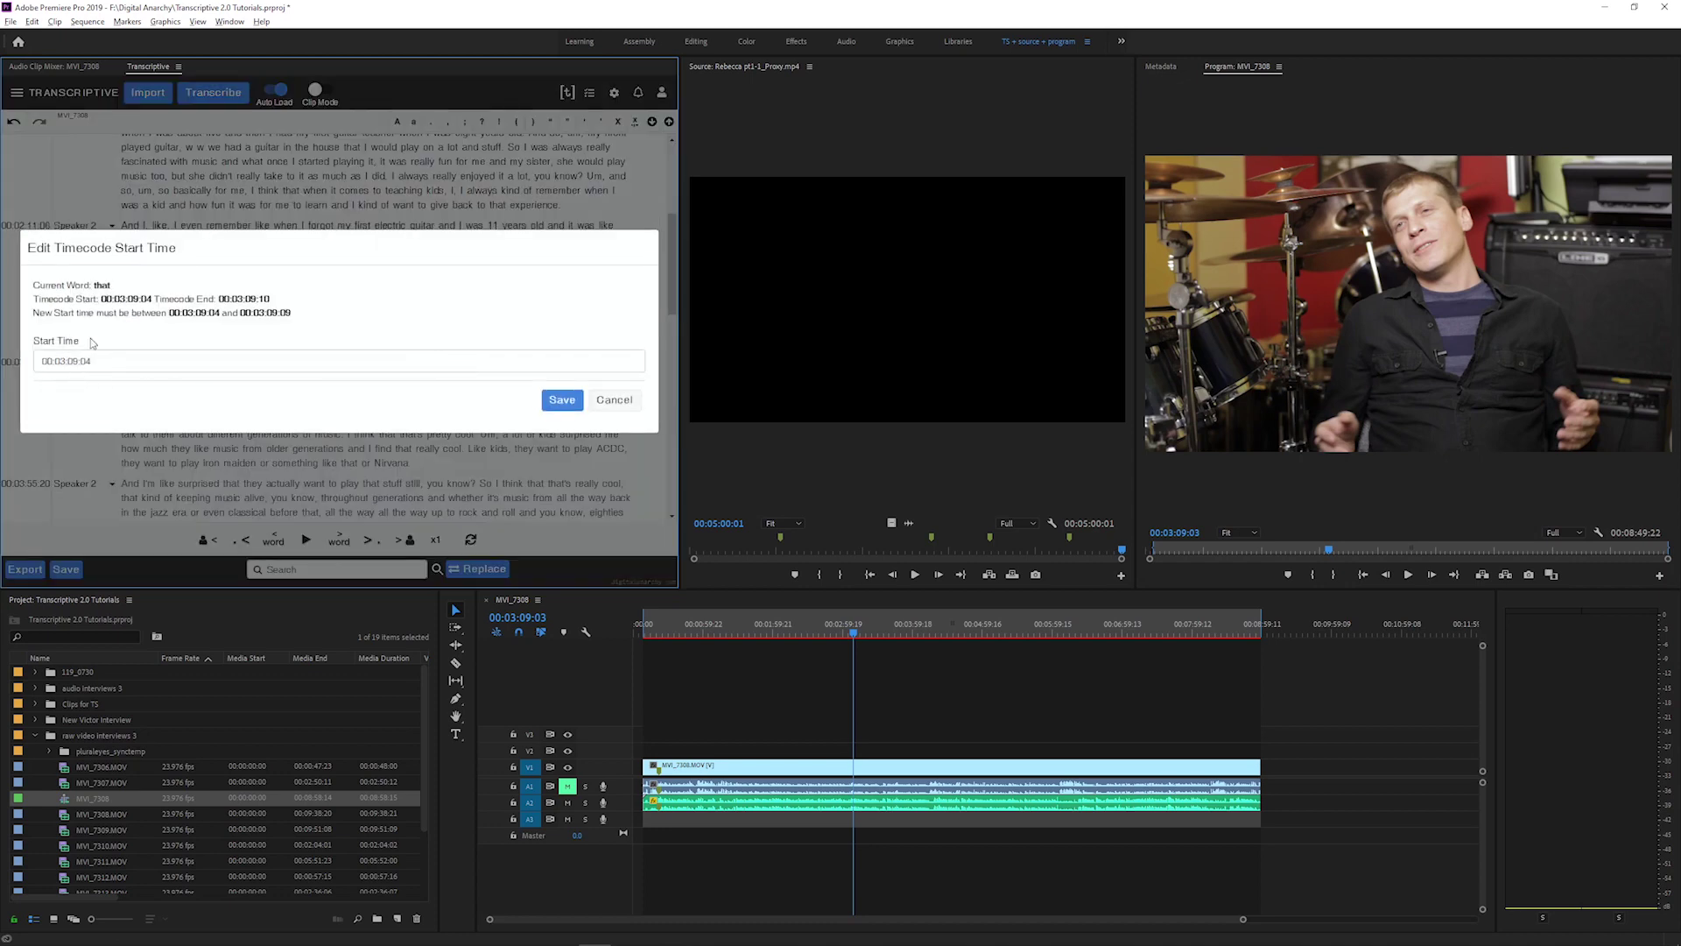
key("Escape")
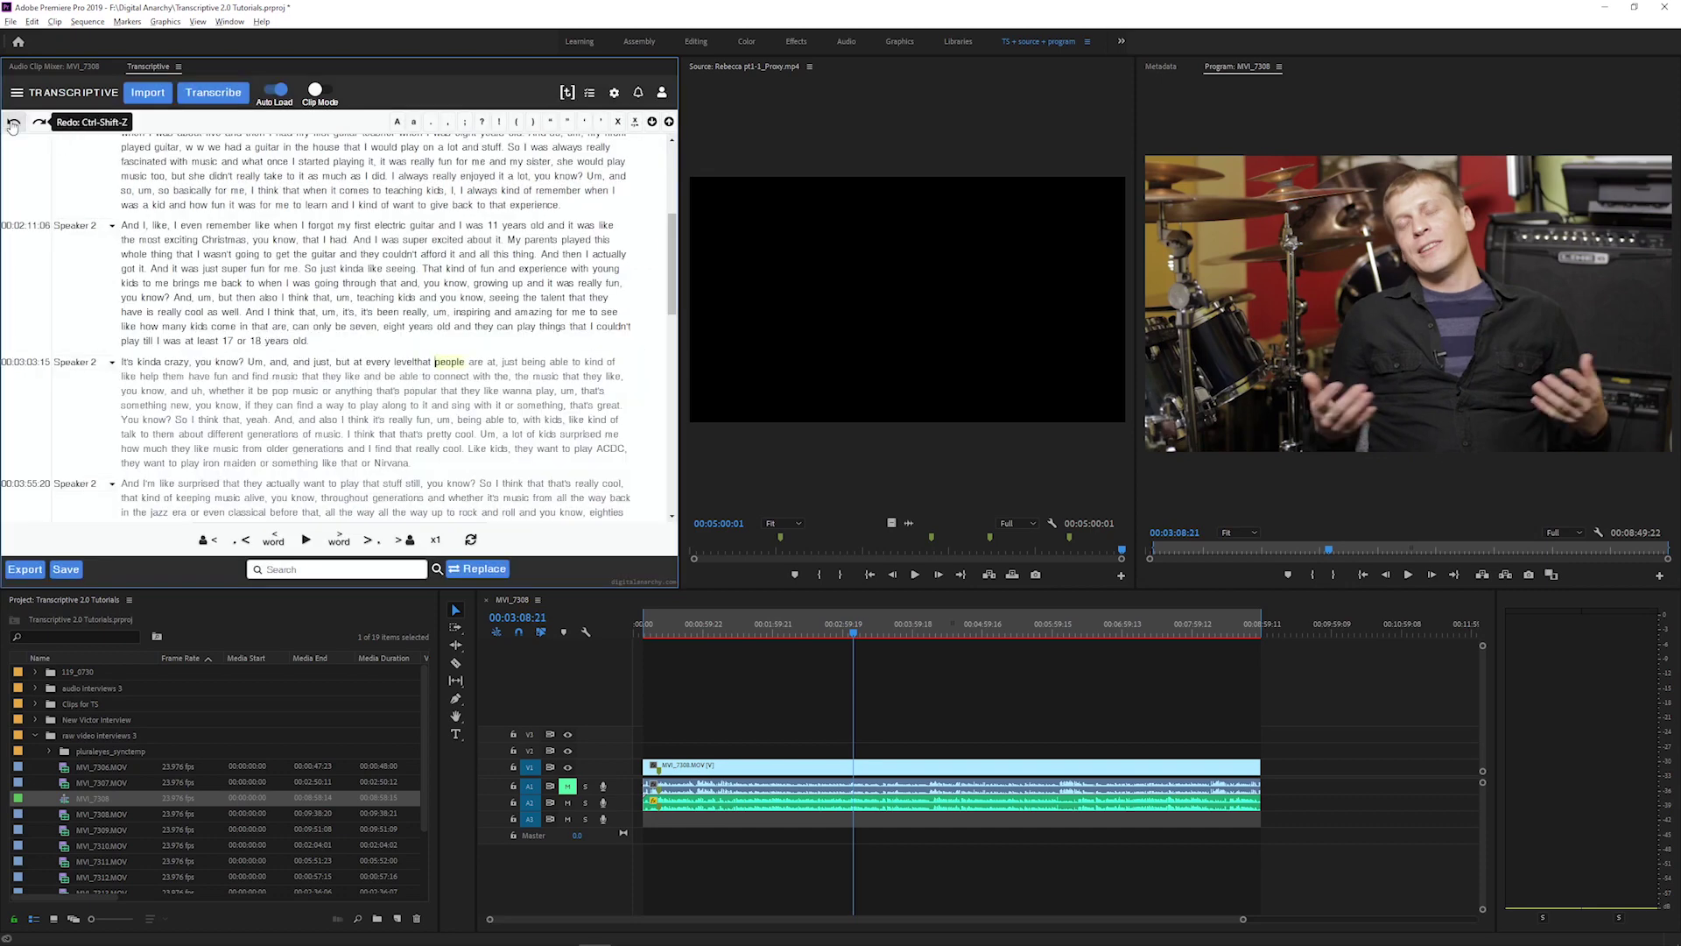
left_click(12, 121)
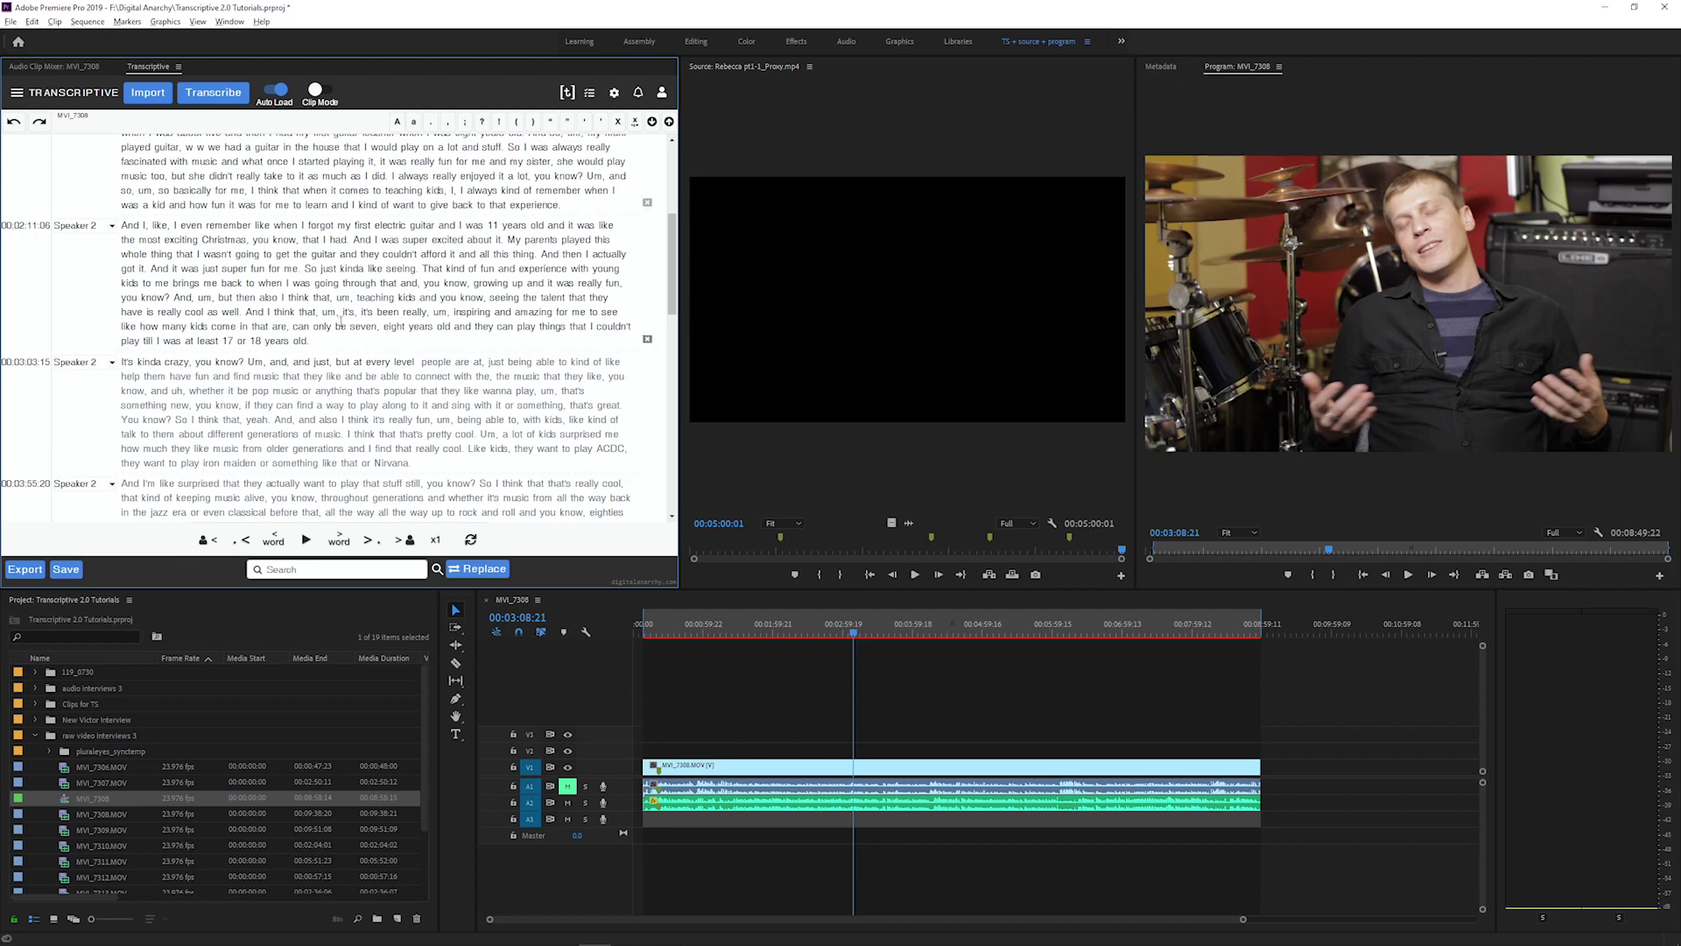
double_click(432, 268)
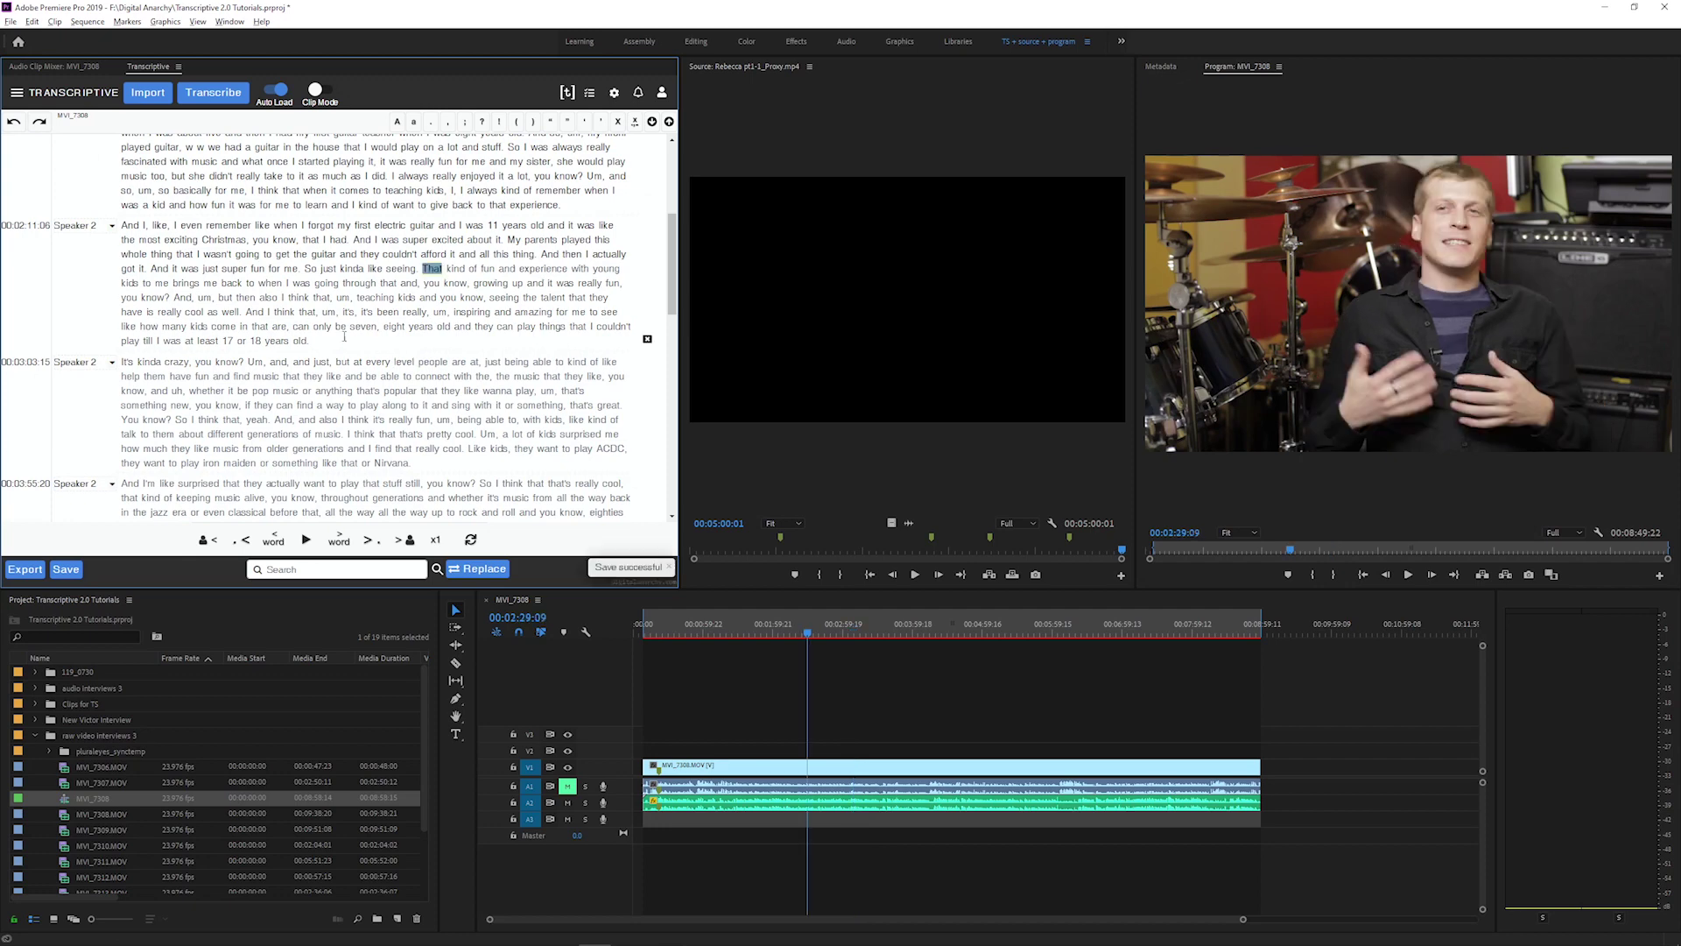
double_click(244, 406)
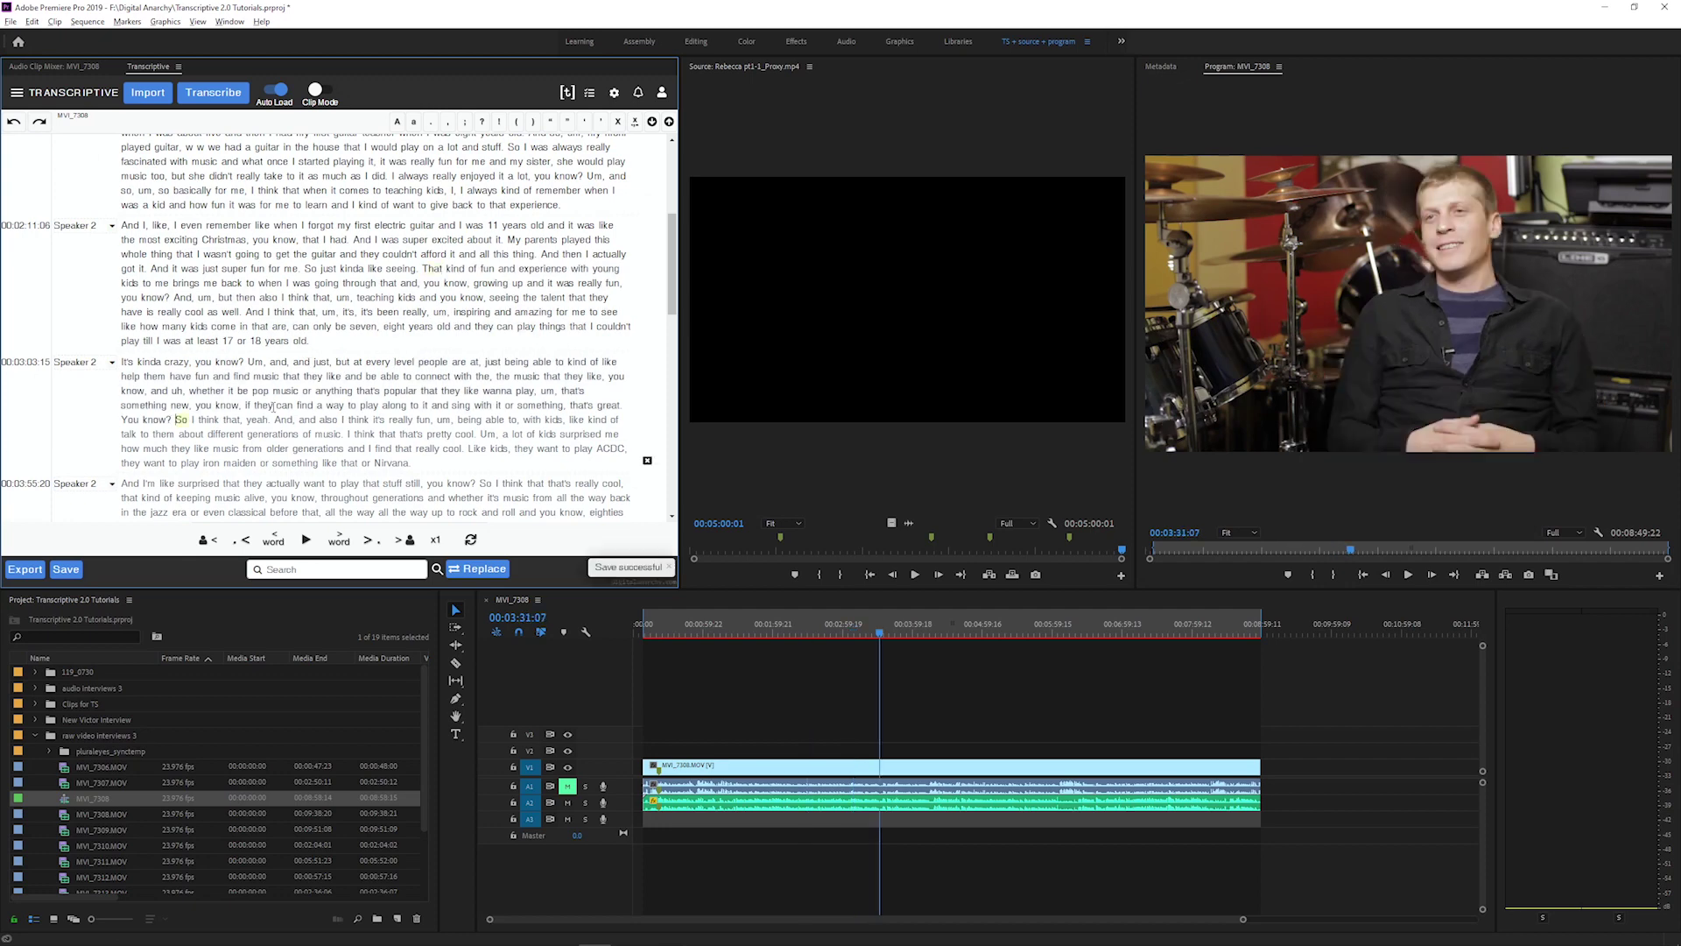
key("Return")
key("ctrl+z")
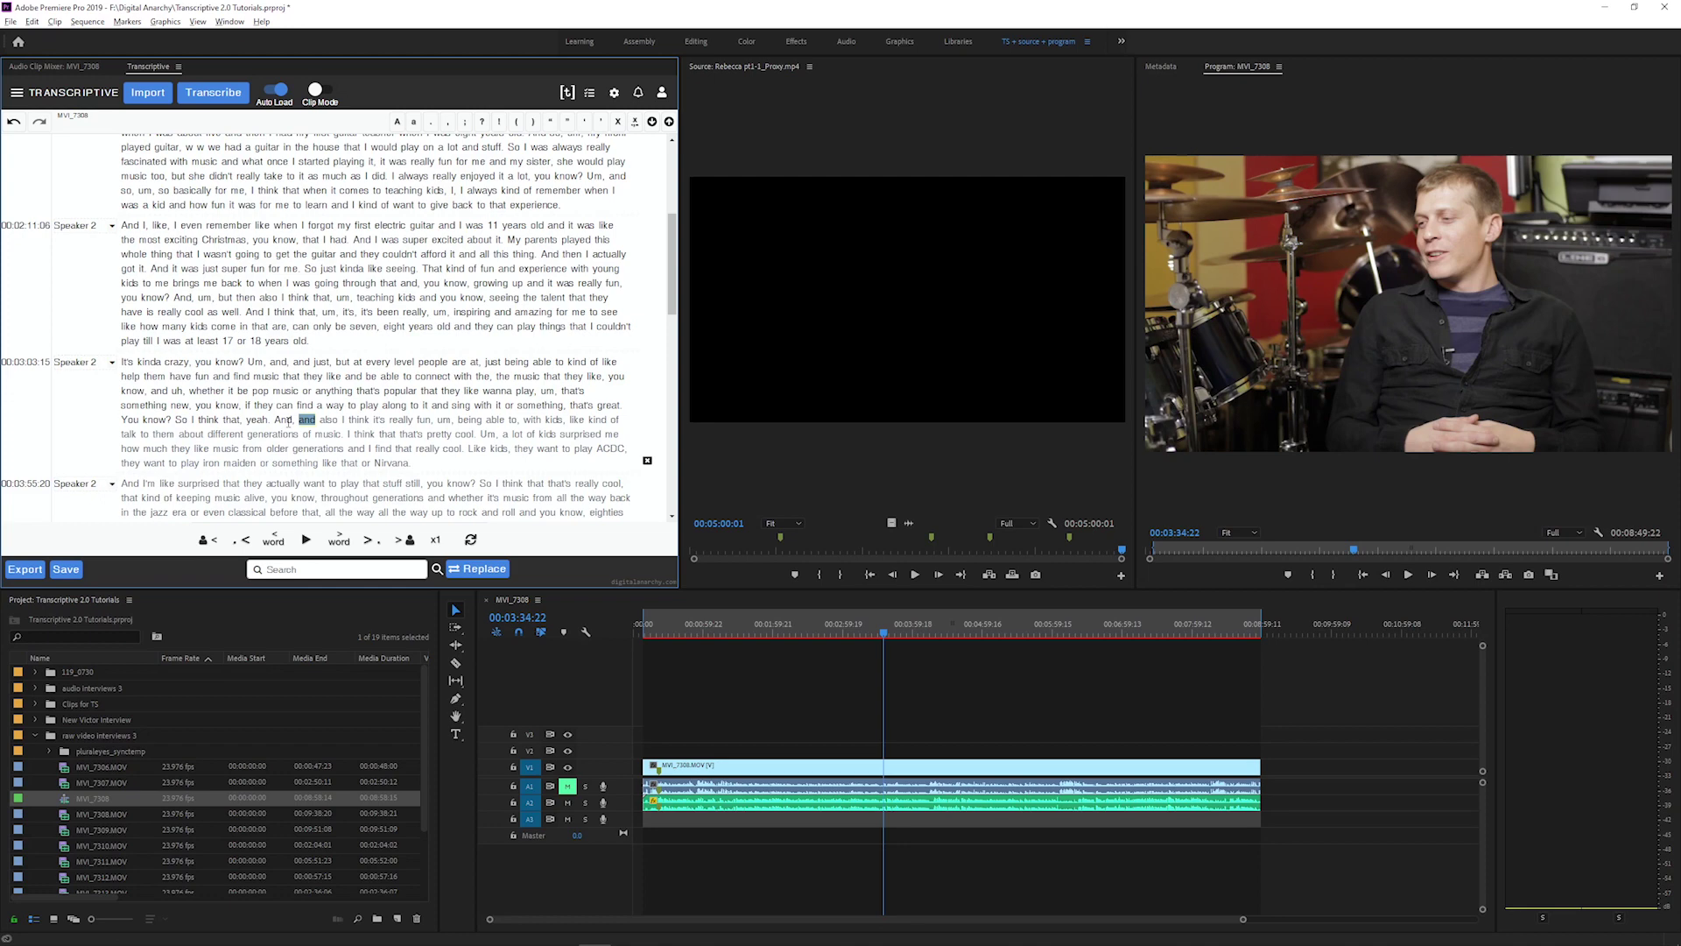
key("Return")
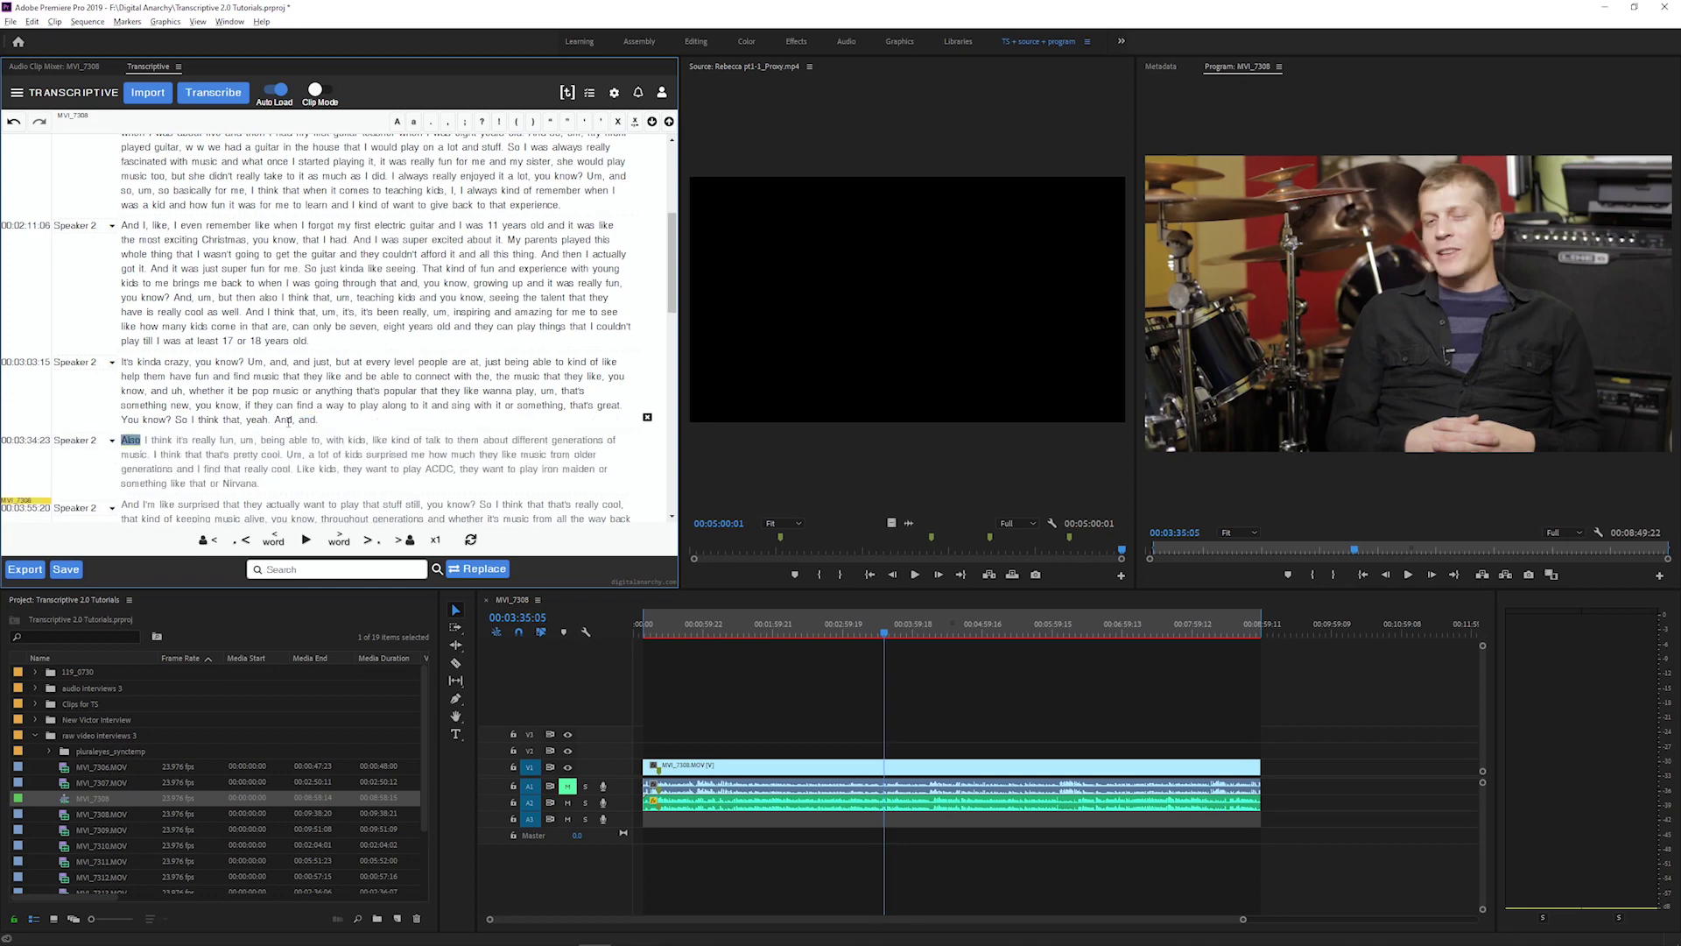
key("BackSpace")
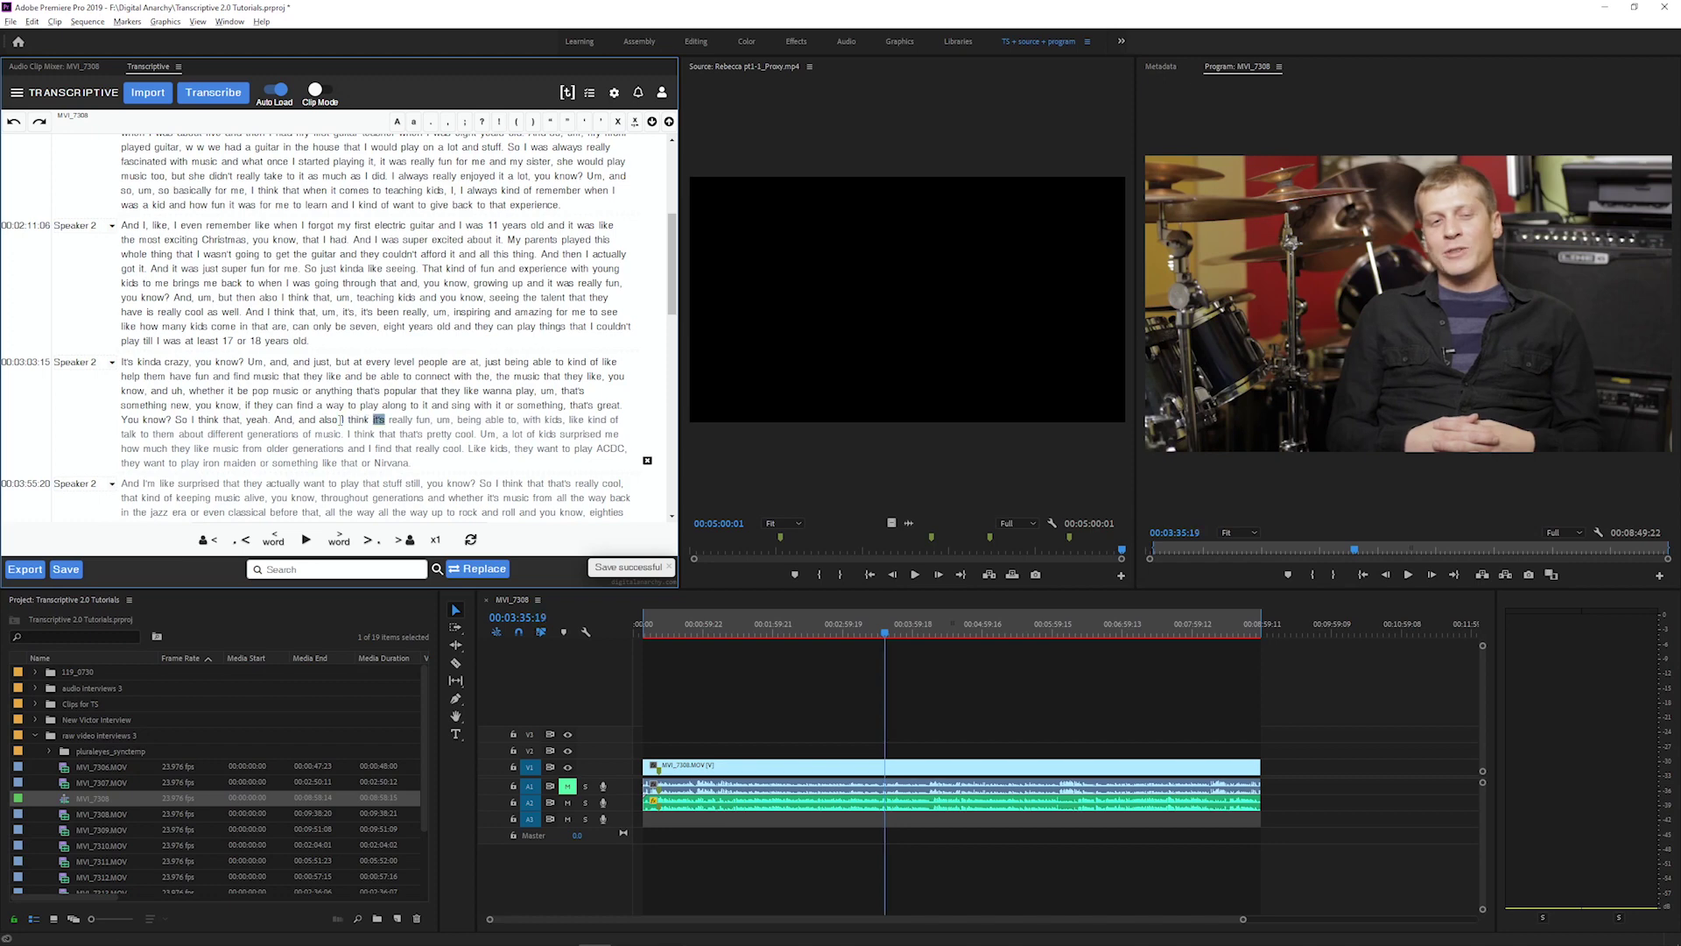
left_click_drag(1059, 622, 1077, 623)
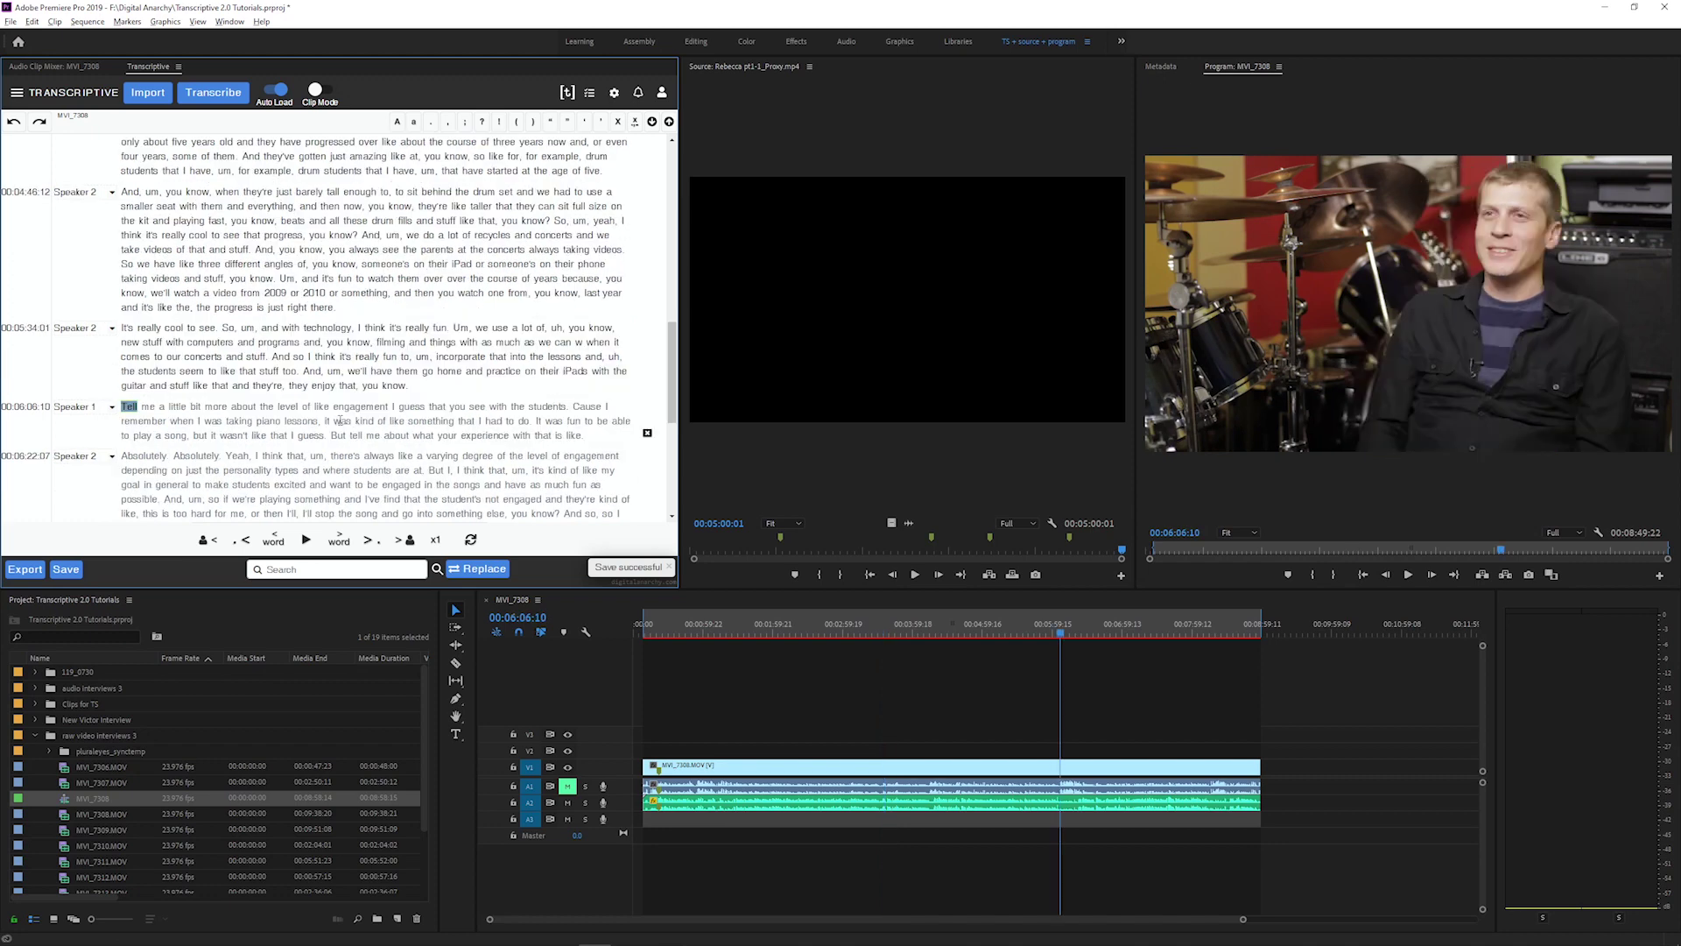
left_click(341, 421)
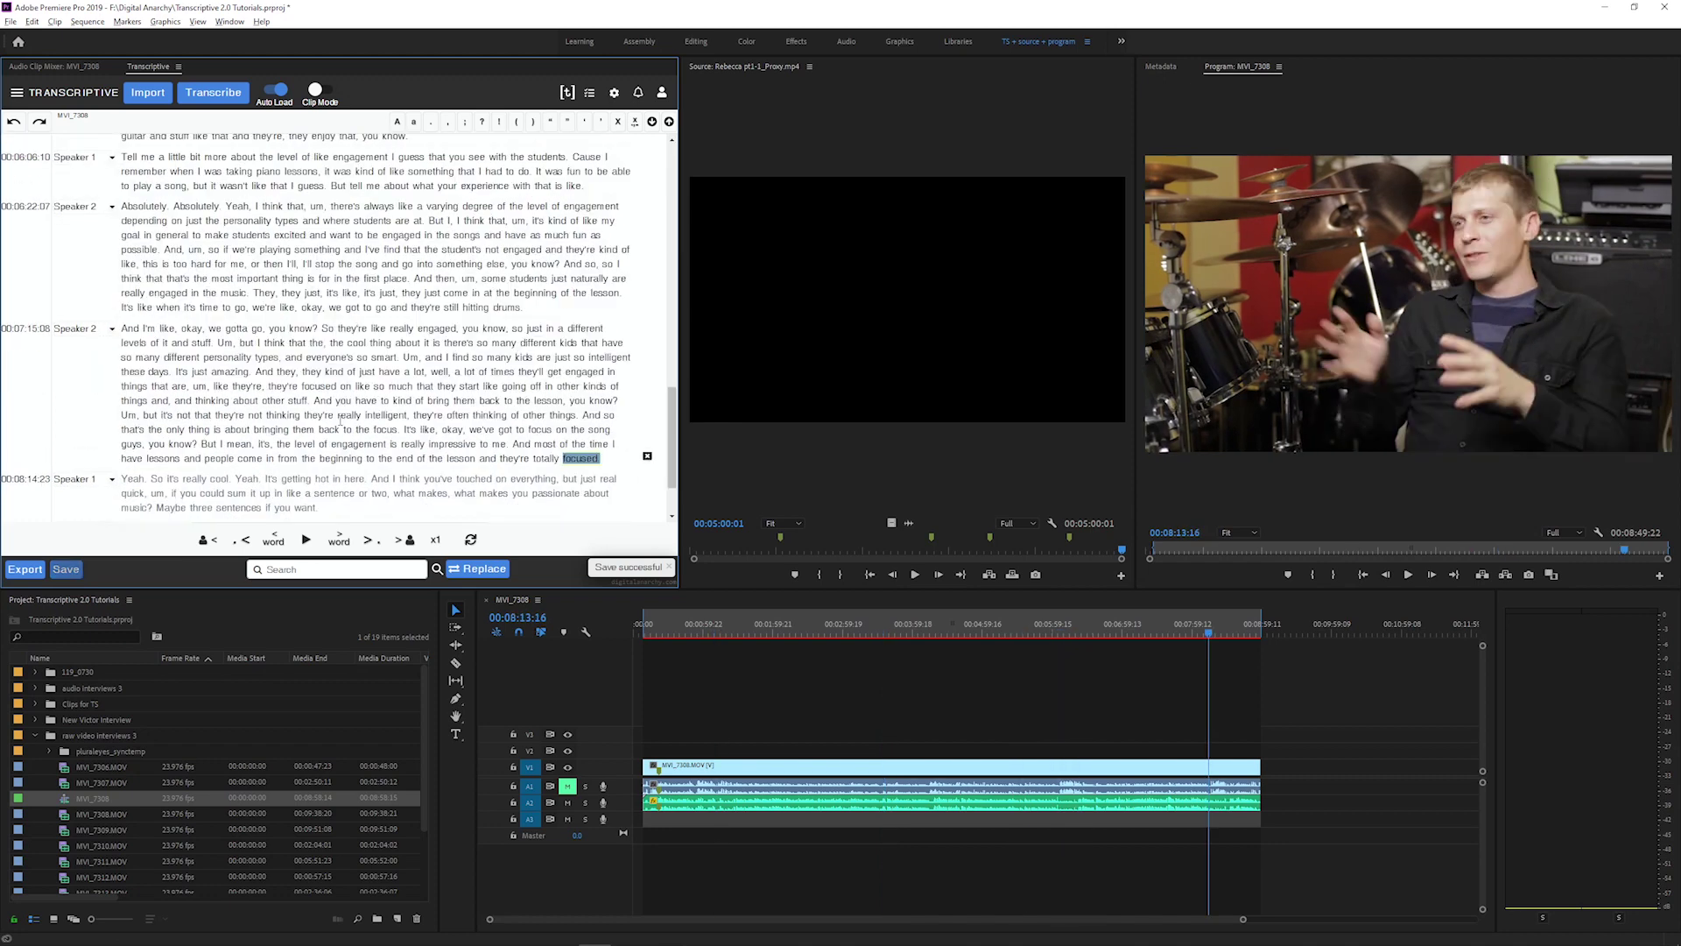
key("Left")
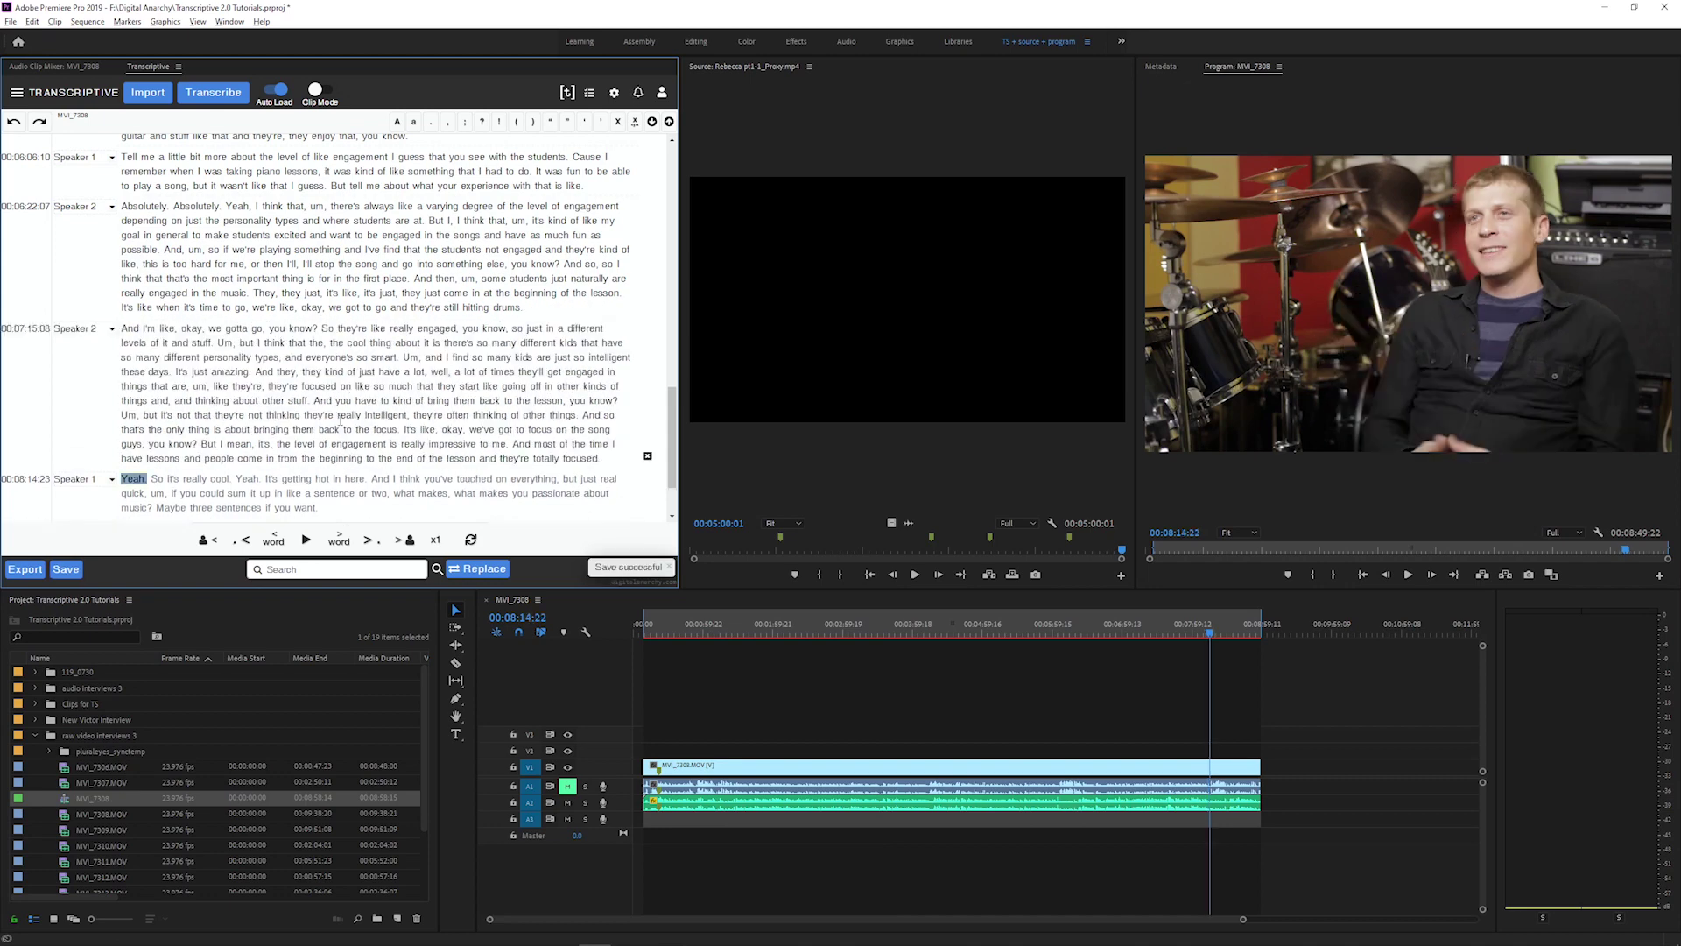
left_click(1023, 624)
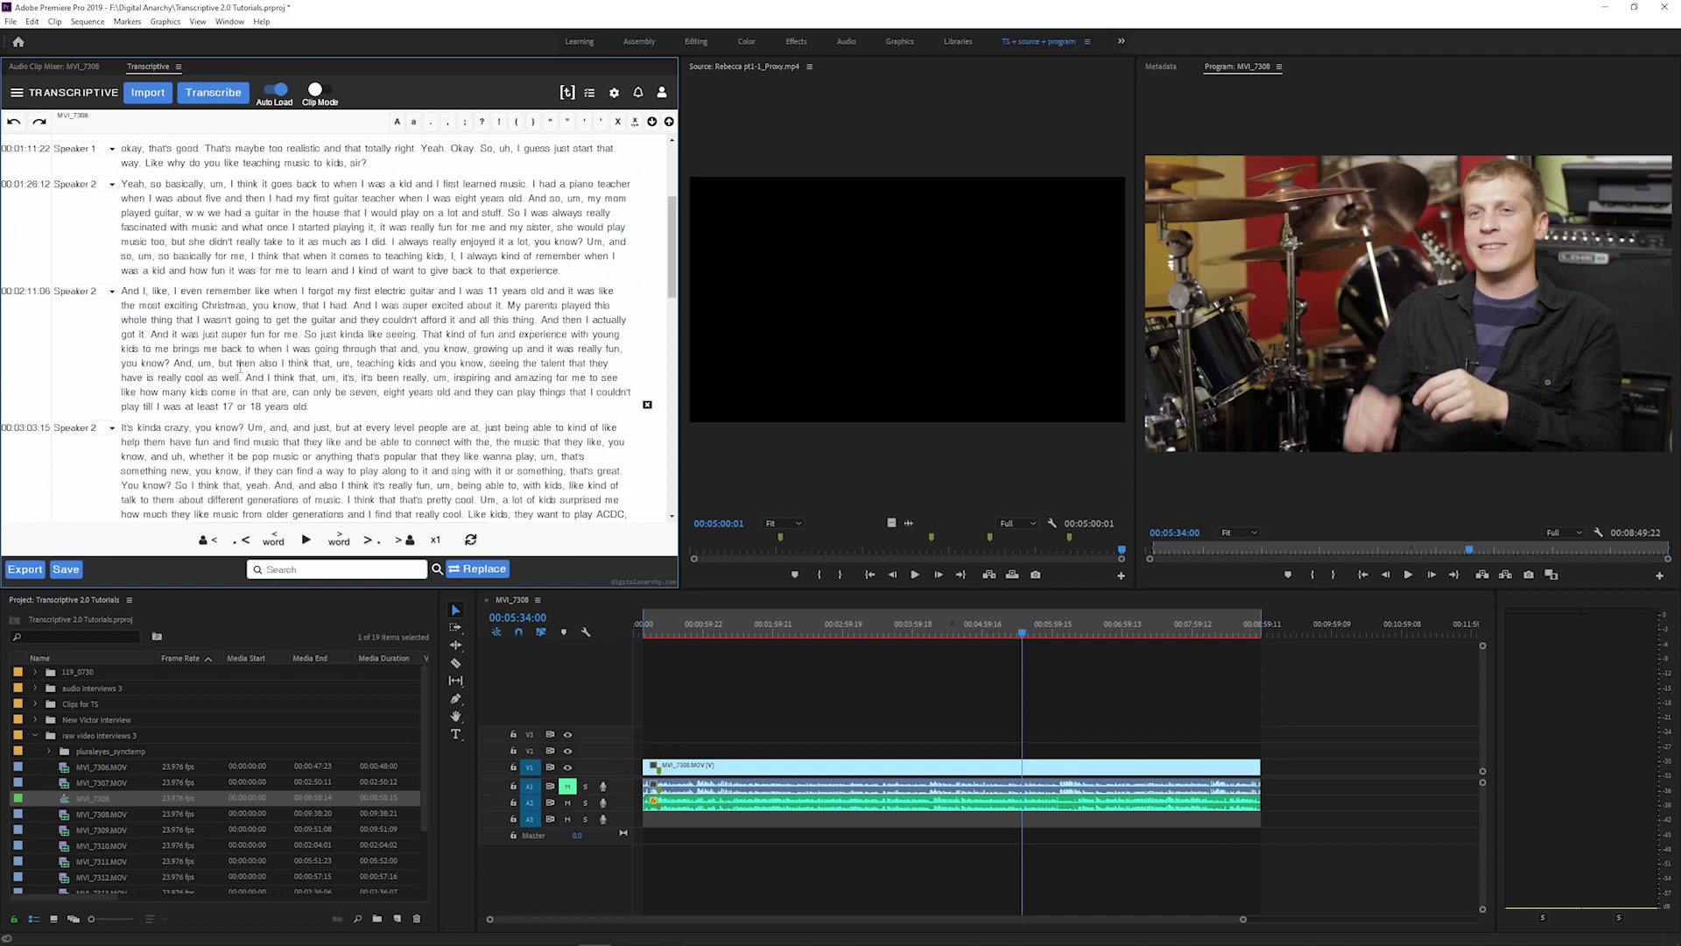
left_click(846, 624)
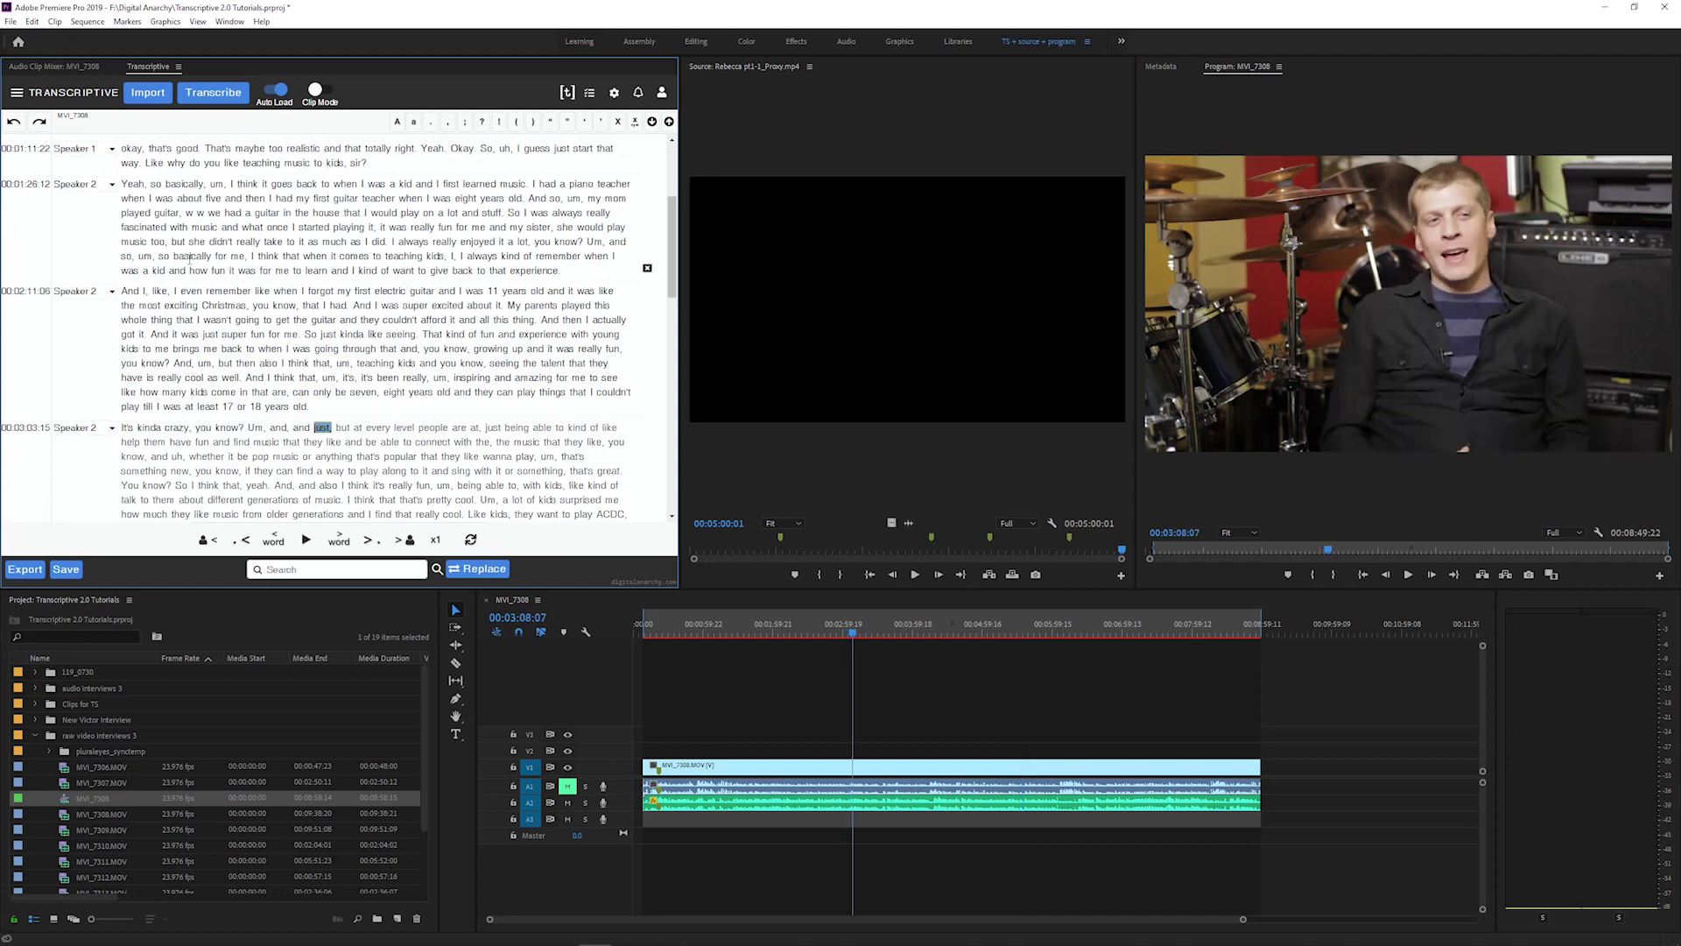
left_click(904, 623)
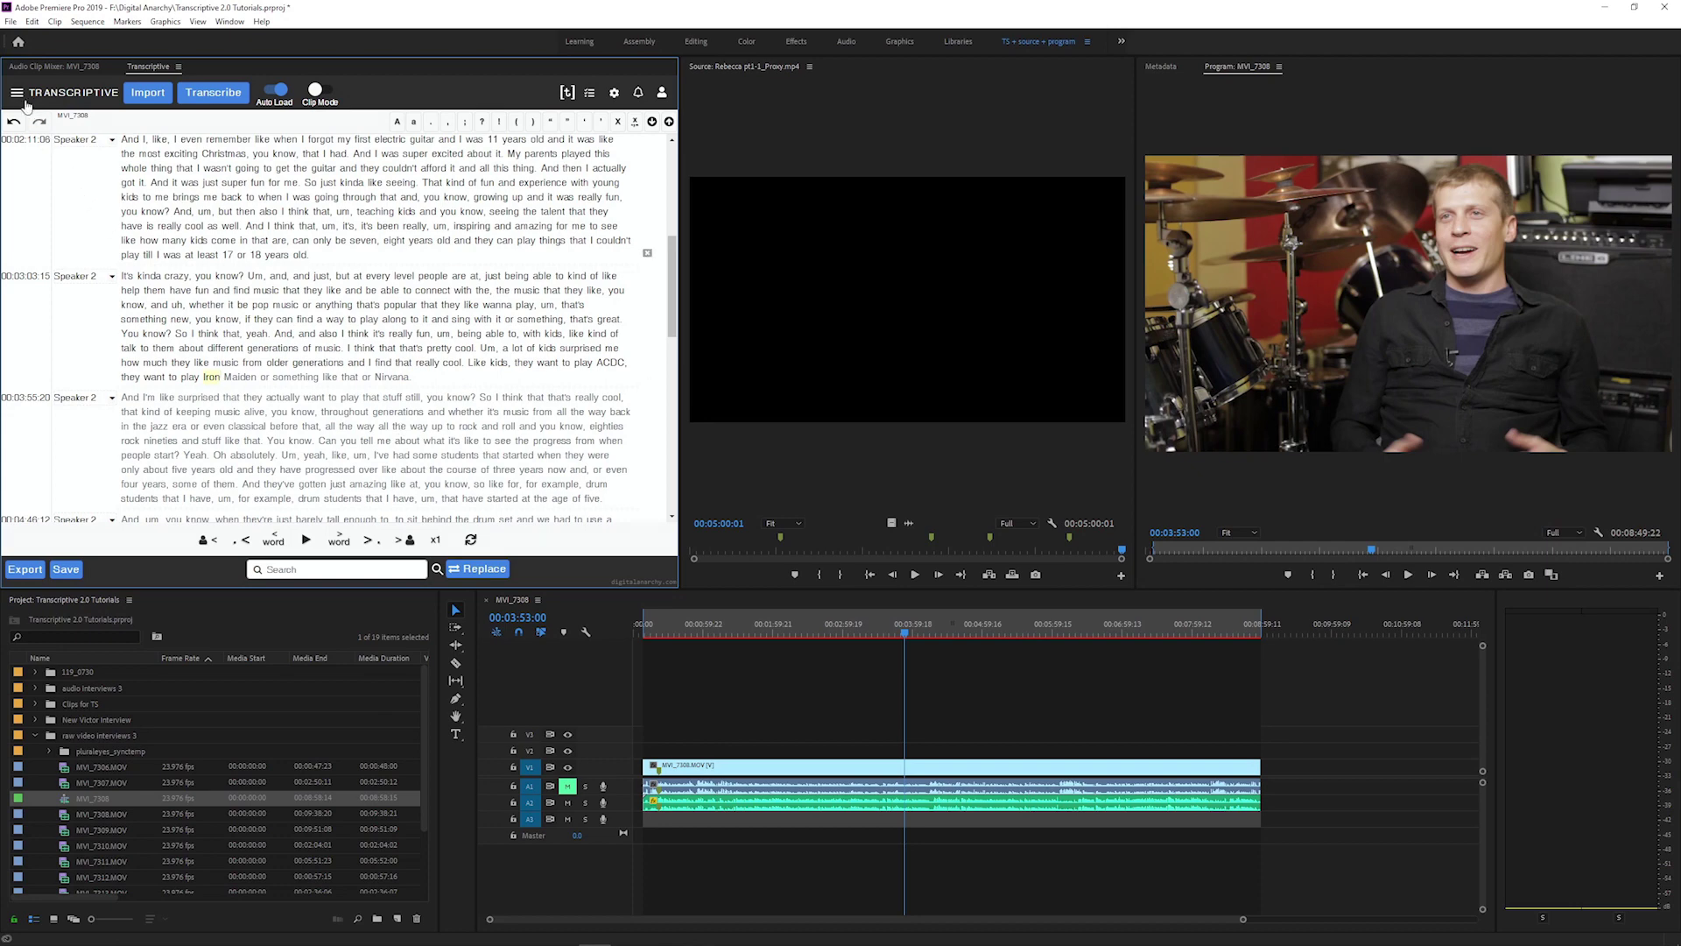
left_click(17, 91)
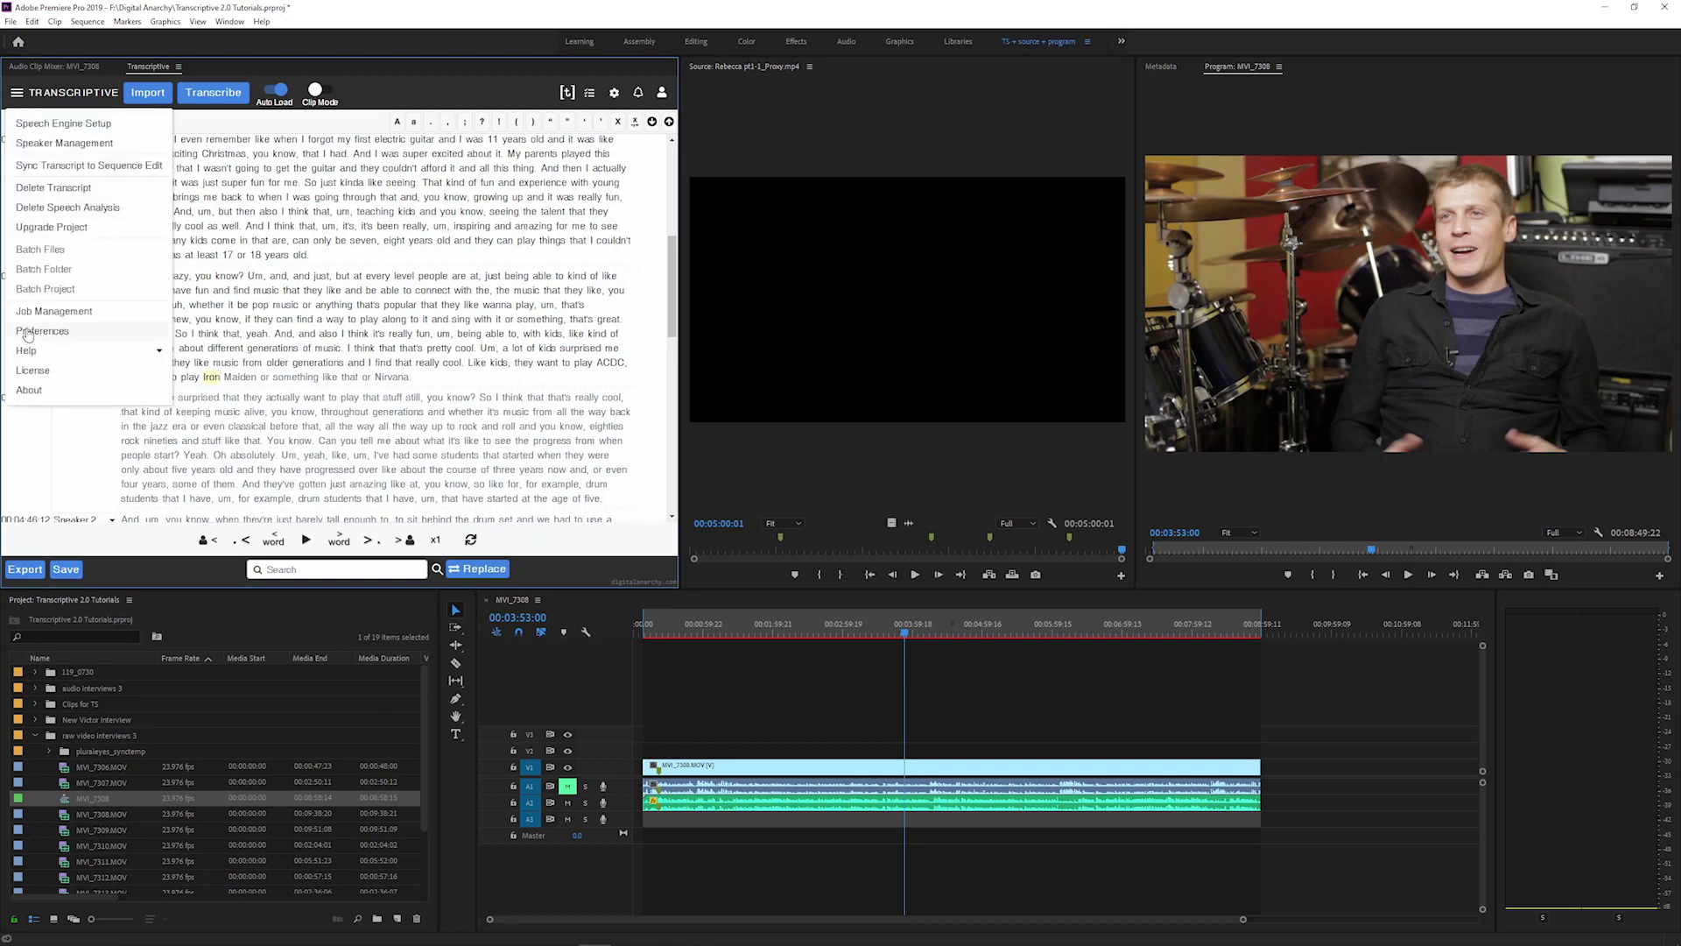
Review the Transcriptive preferences' 60-second auto-save interval, then cancel the dialog.
left_click(41, 331)
left_click(32, 334)
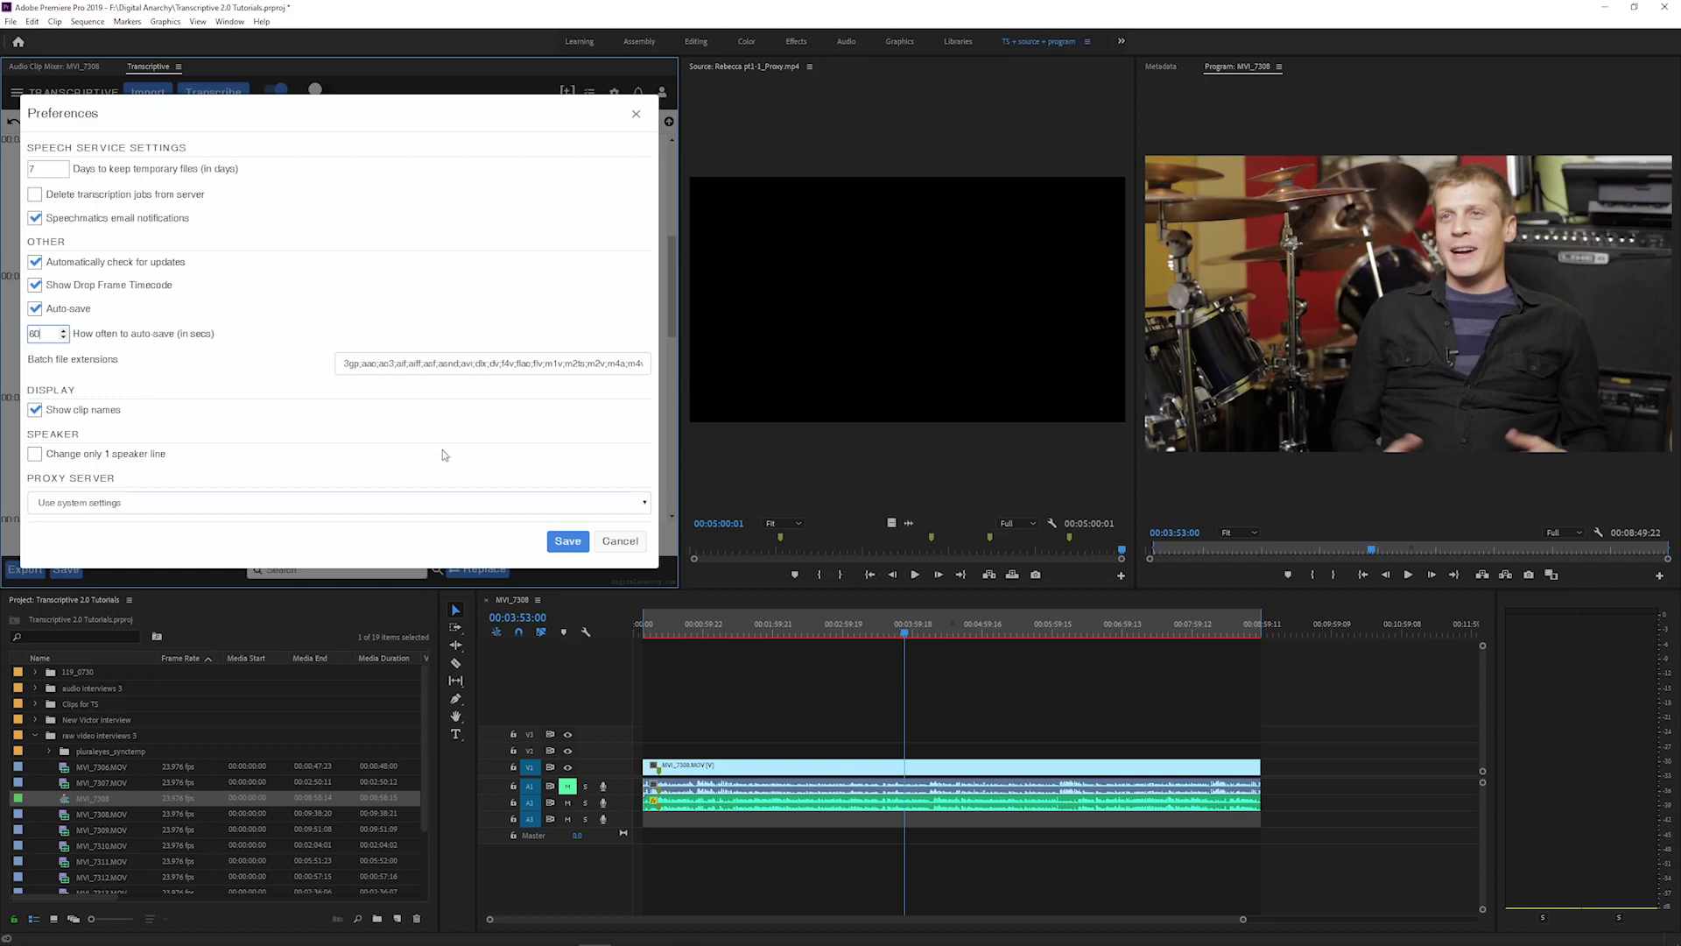
left_click(567, 541)
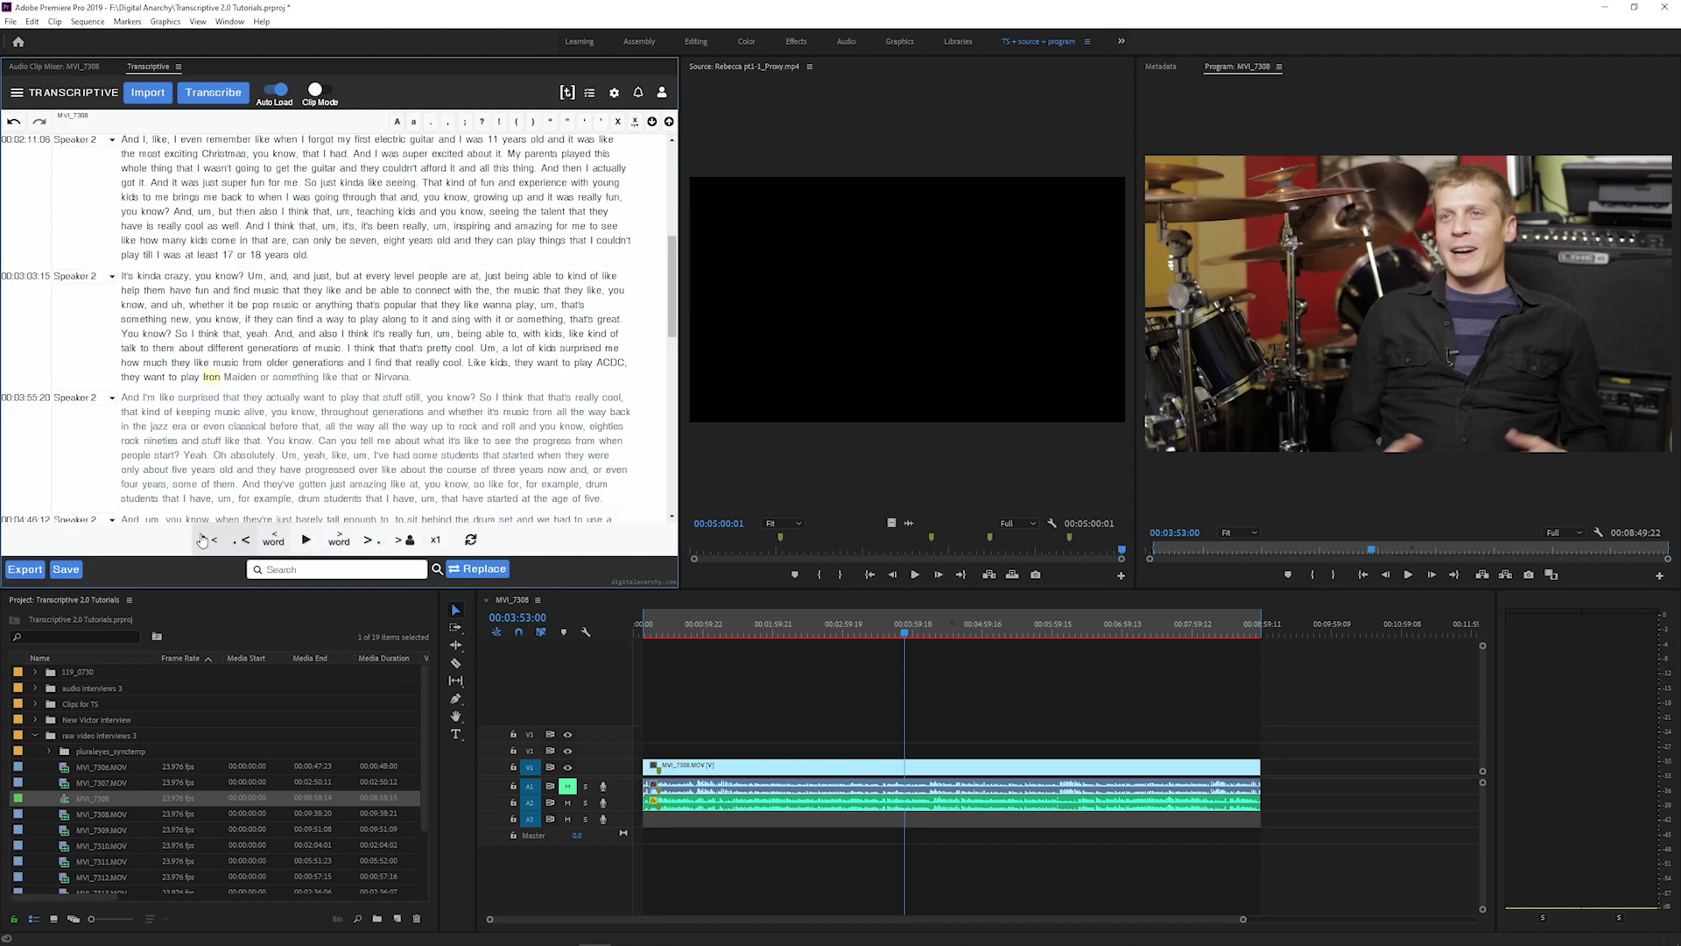
Save the transcript and create a new Sequence 01 in the Project panel.
left_click(67, 571)
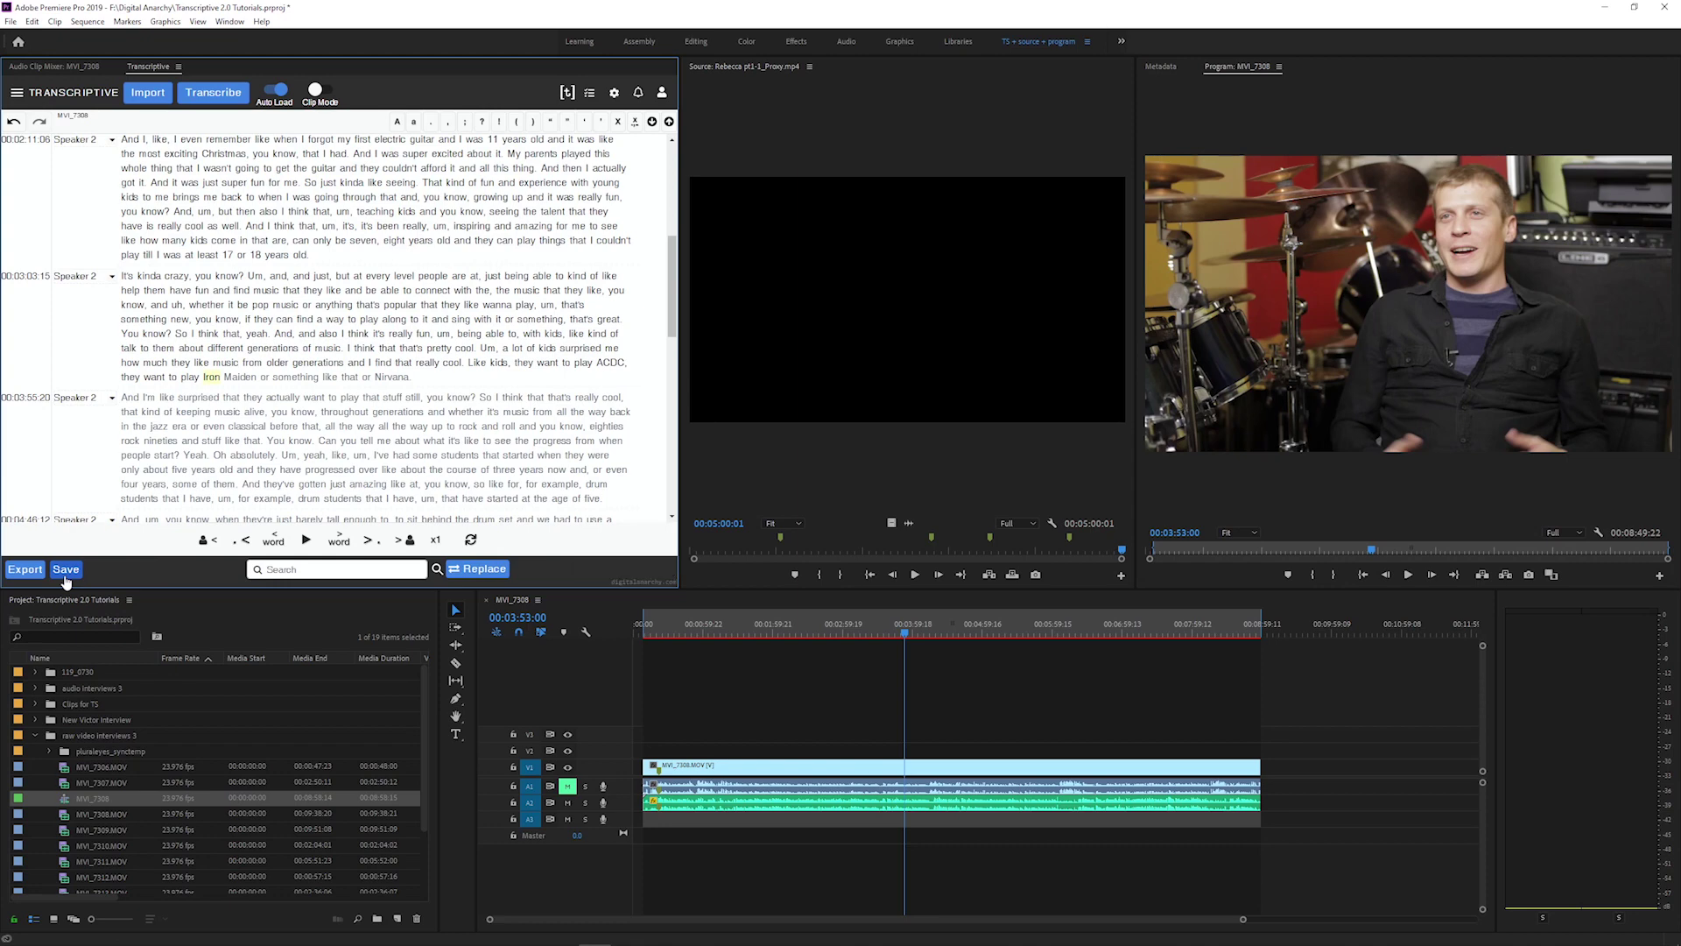
left_click(405, 917)
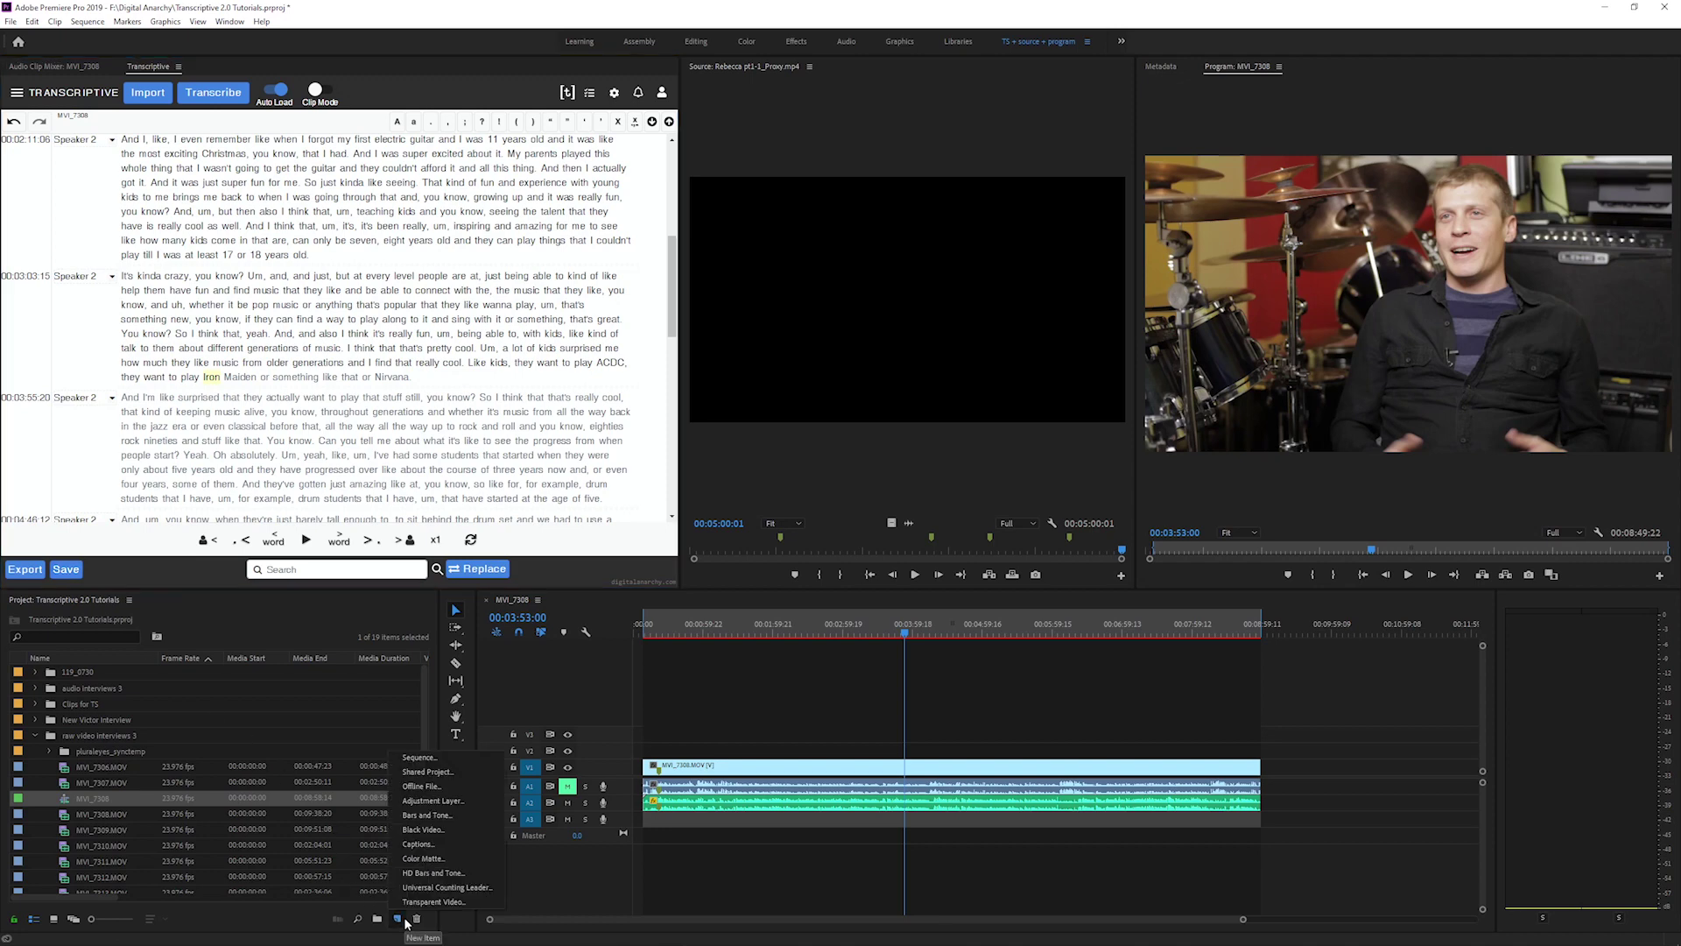
left_click(420, 757)
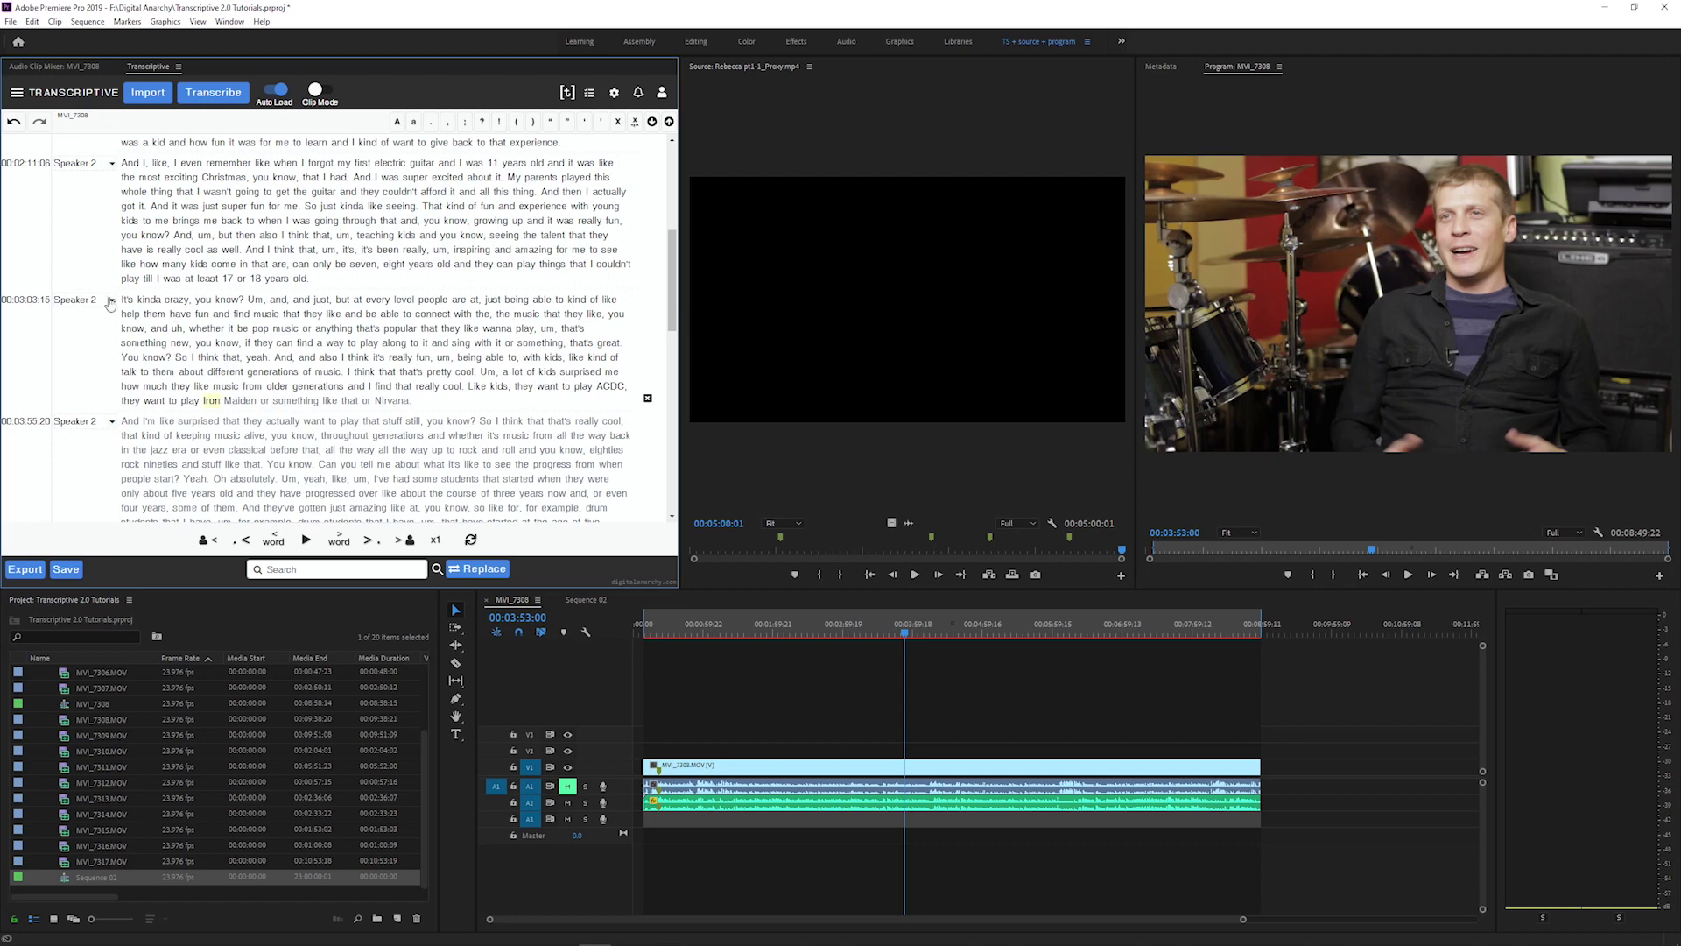
Toggle the 3:03 paragraph's speaker between Speaker 1 and Speaker 2, then open the panel menu.
left_click(112, 302)
left_click(77, 314)
left_click(112, 303)
left_click(99, 327)
left_click(16, 92)
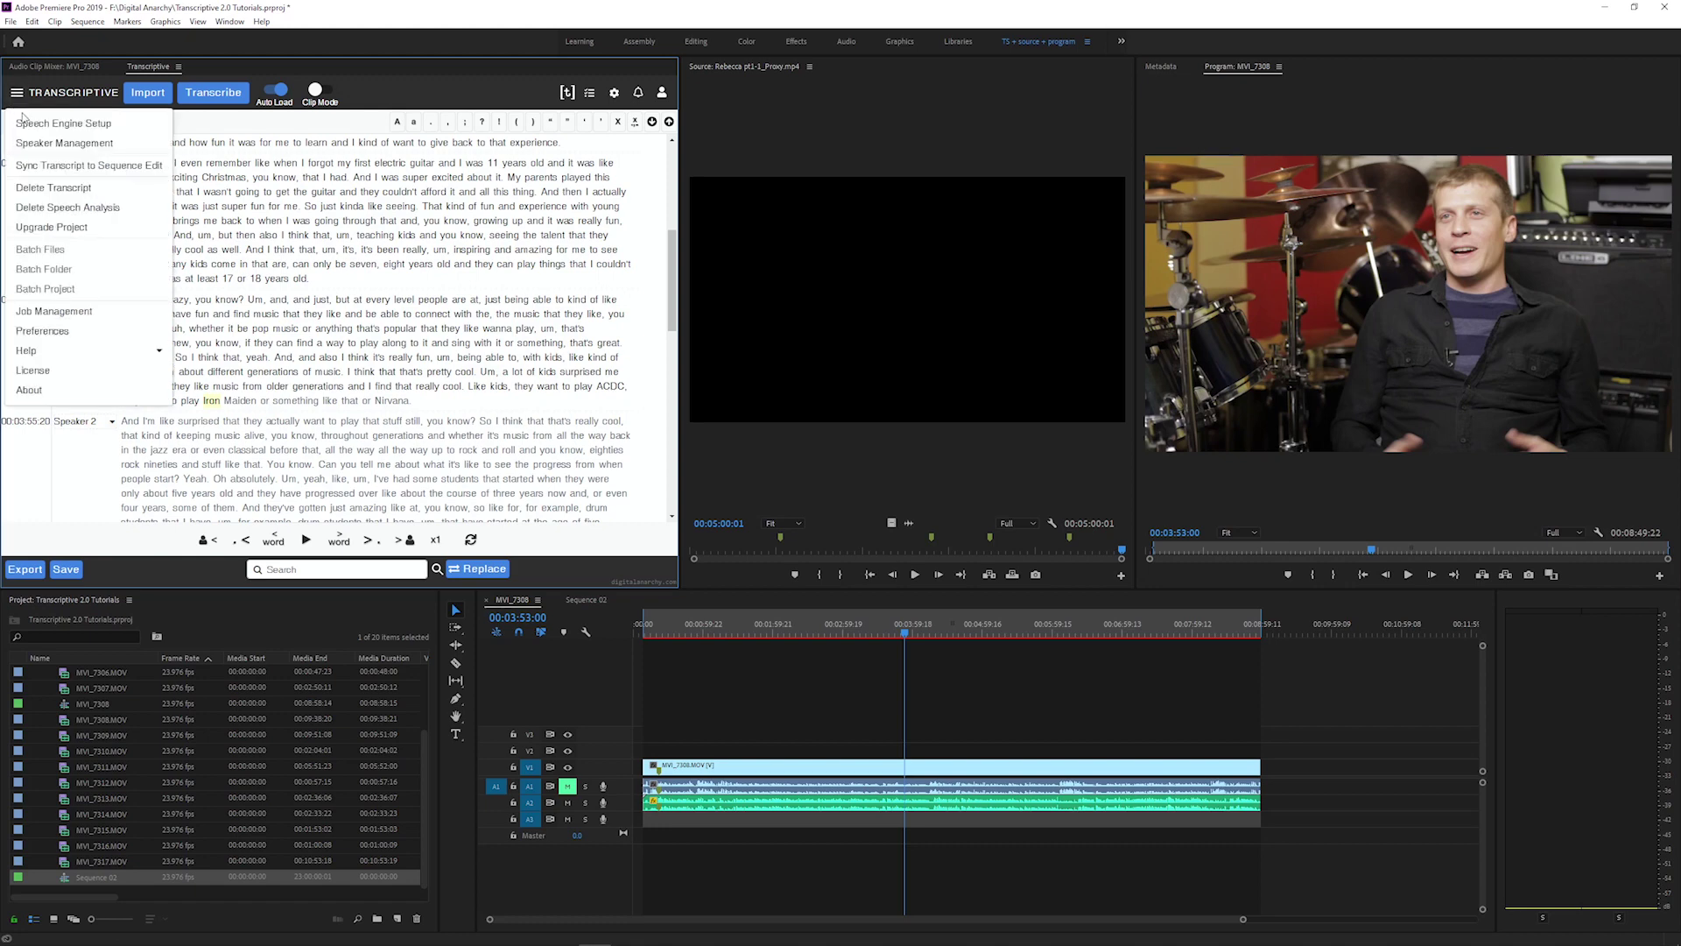
Rename Speaker 1 to 'Interviewer' and Speaker 2 to 'Casey' in Speaker Management.
left_click(127, 144)
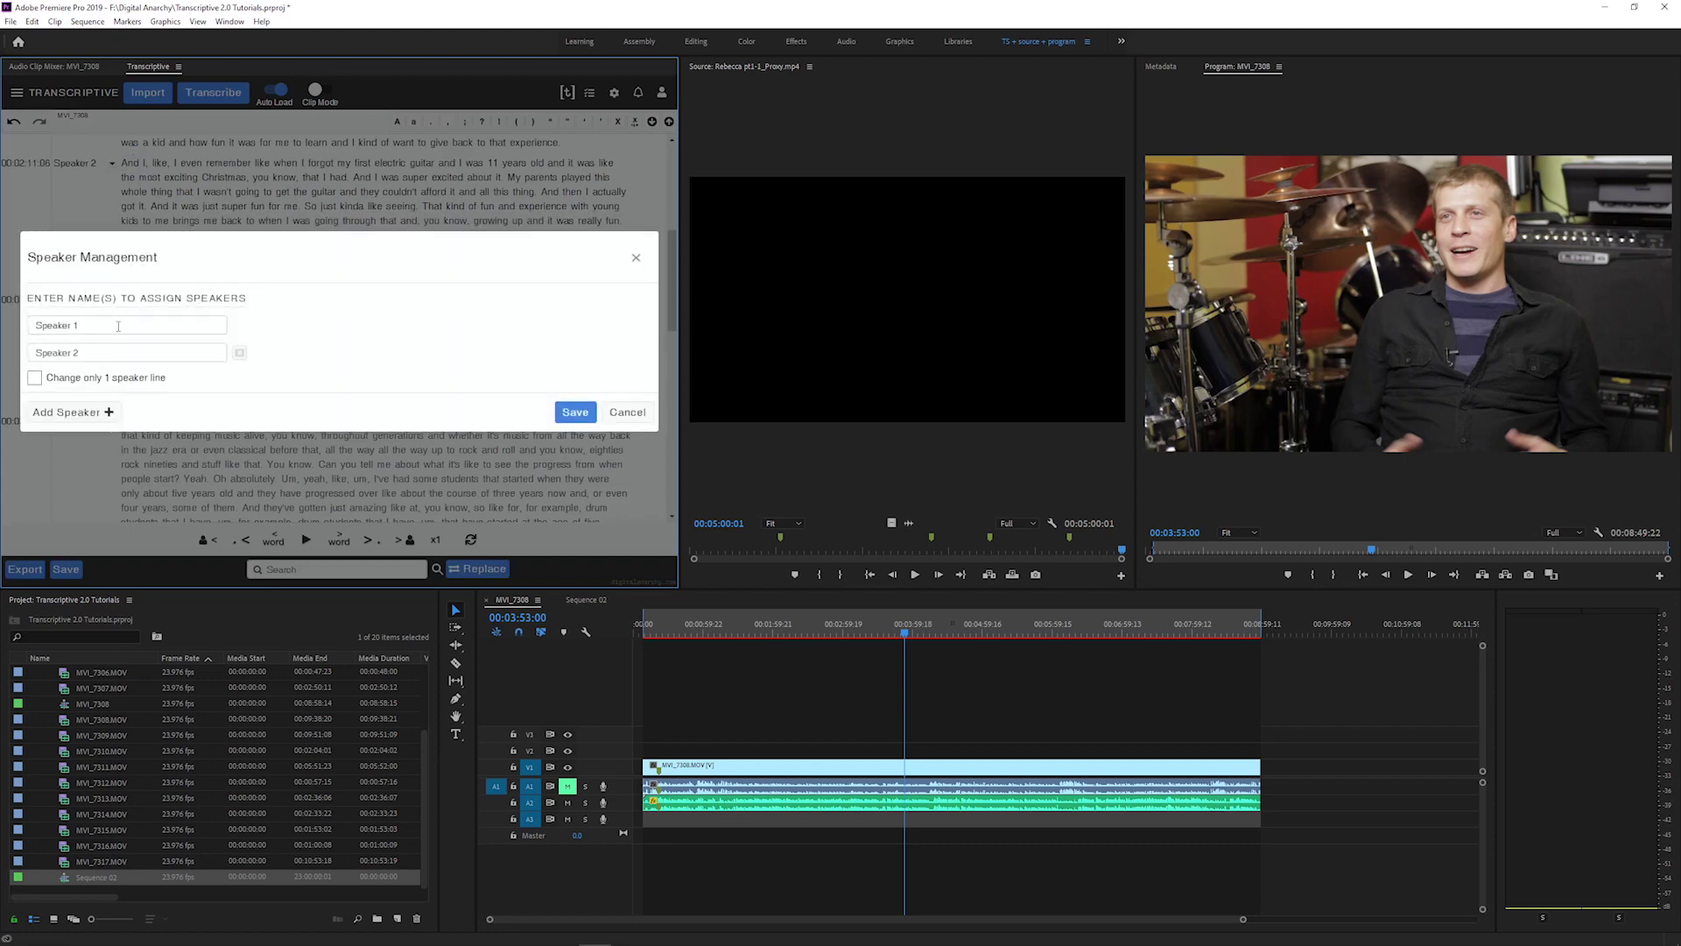
left_click(119, 326)
type("In")
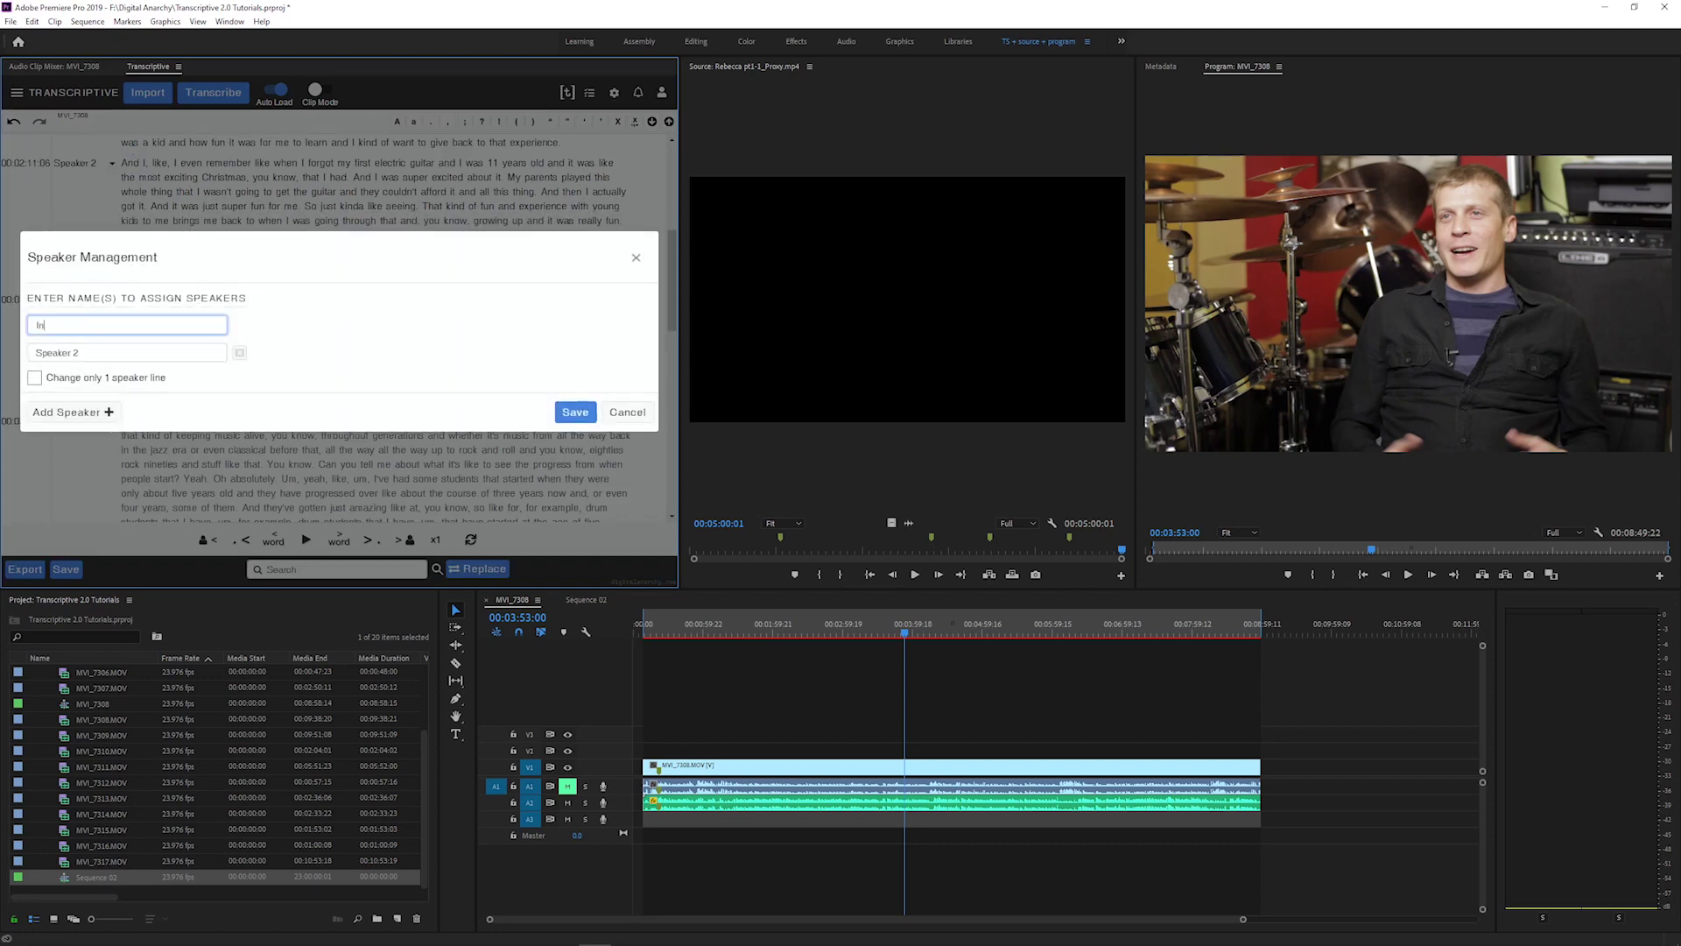
type("terviewer")
key("Tab")
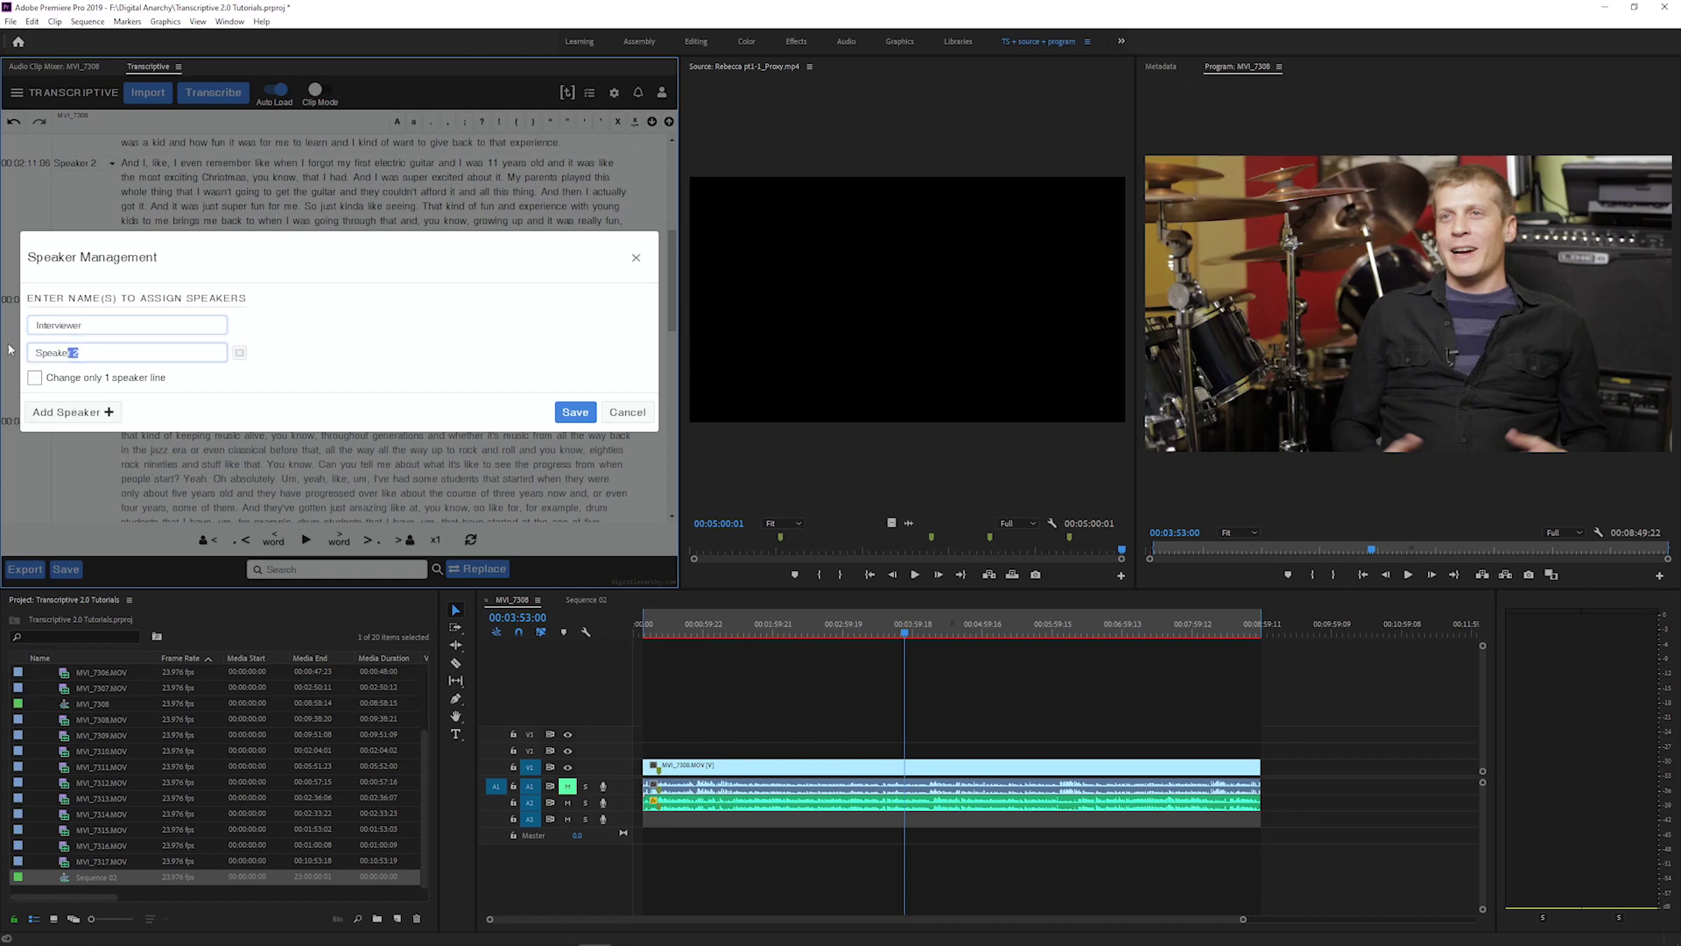
type("Casey")
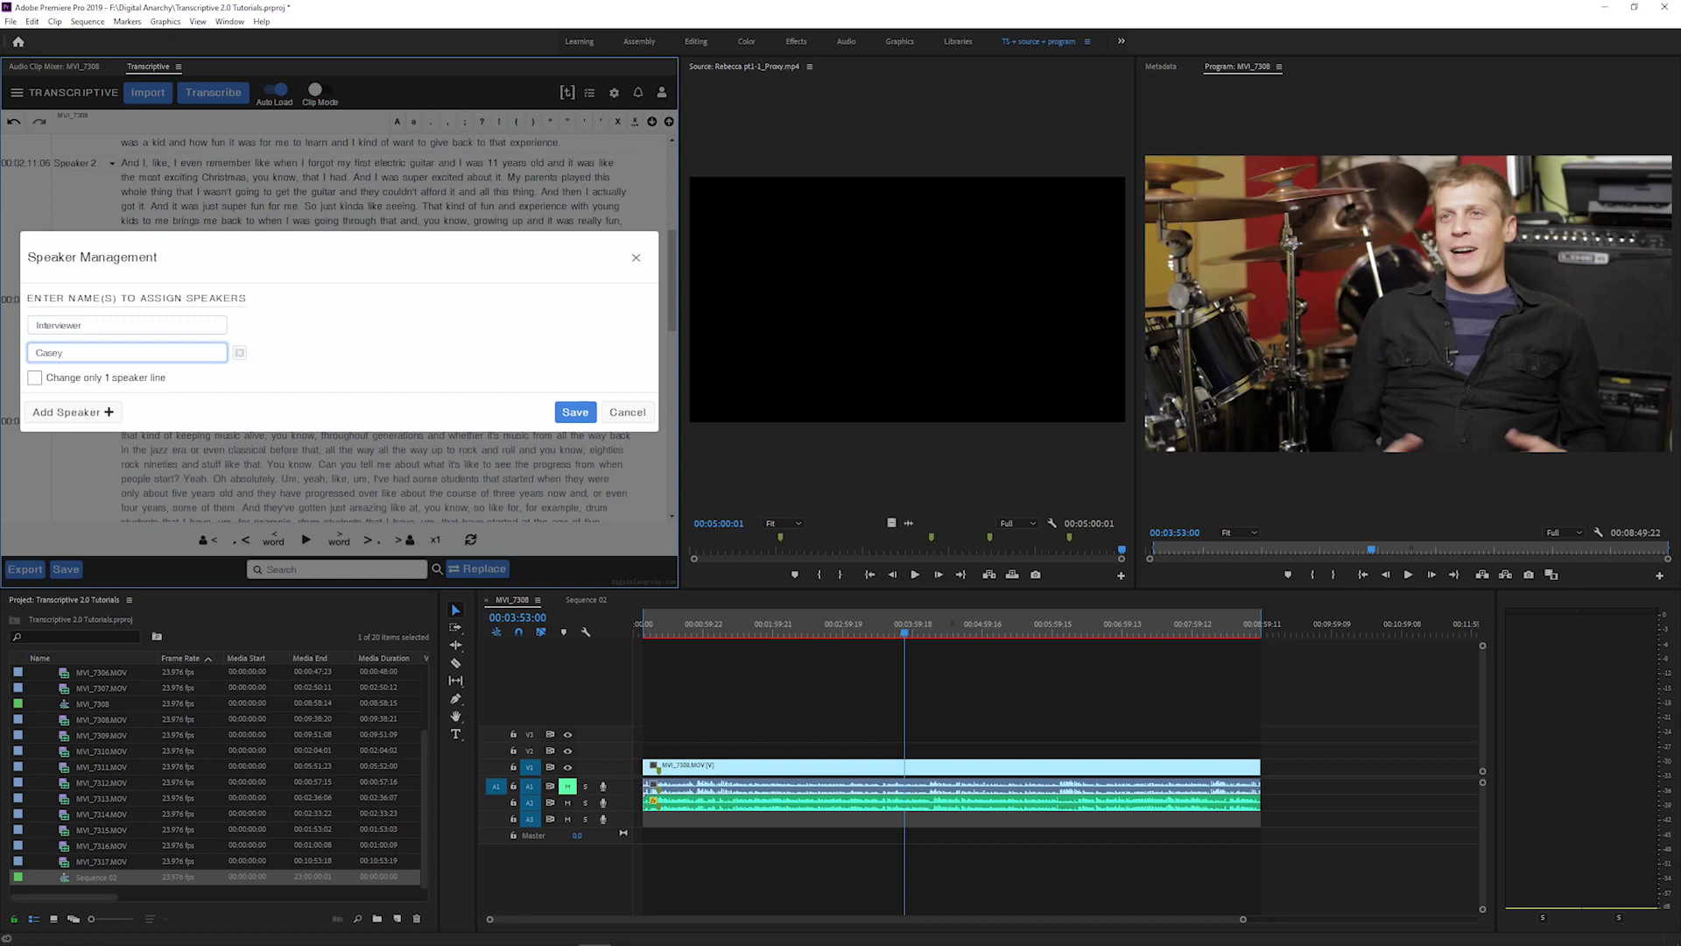
Add and remove a third speaker entry, then save the new speaker names.
left_click(72, 412)
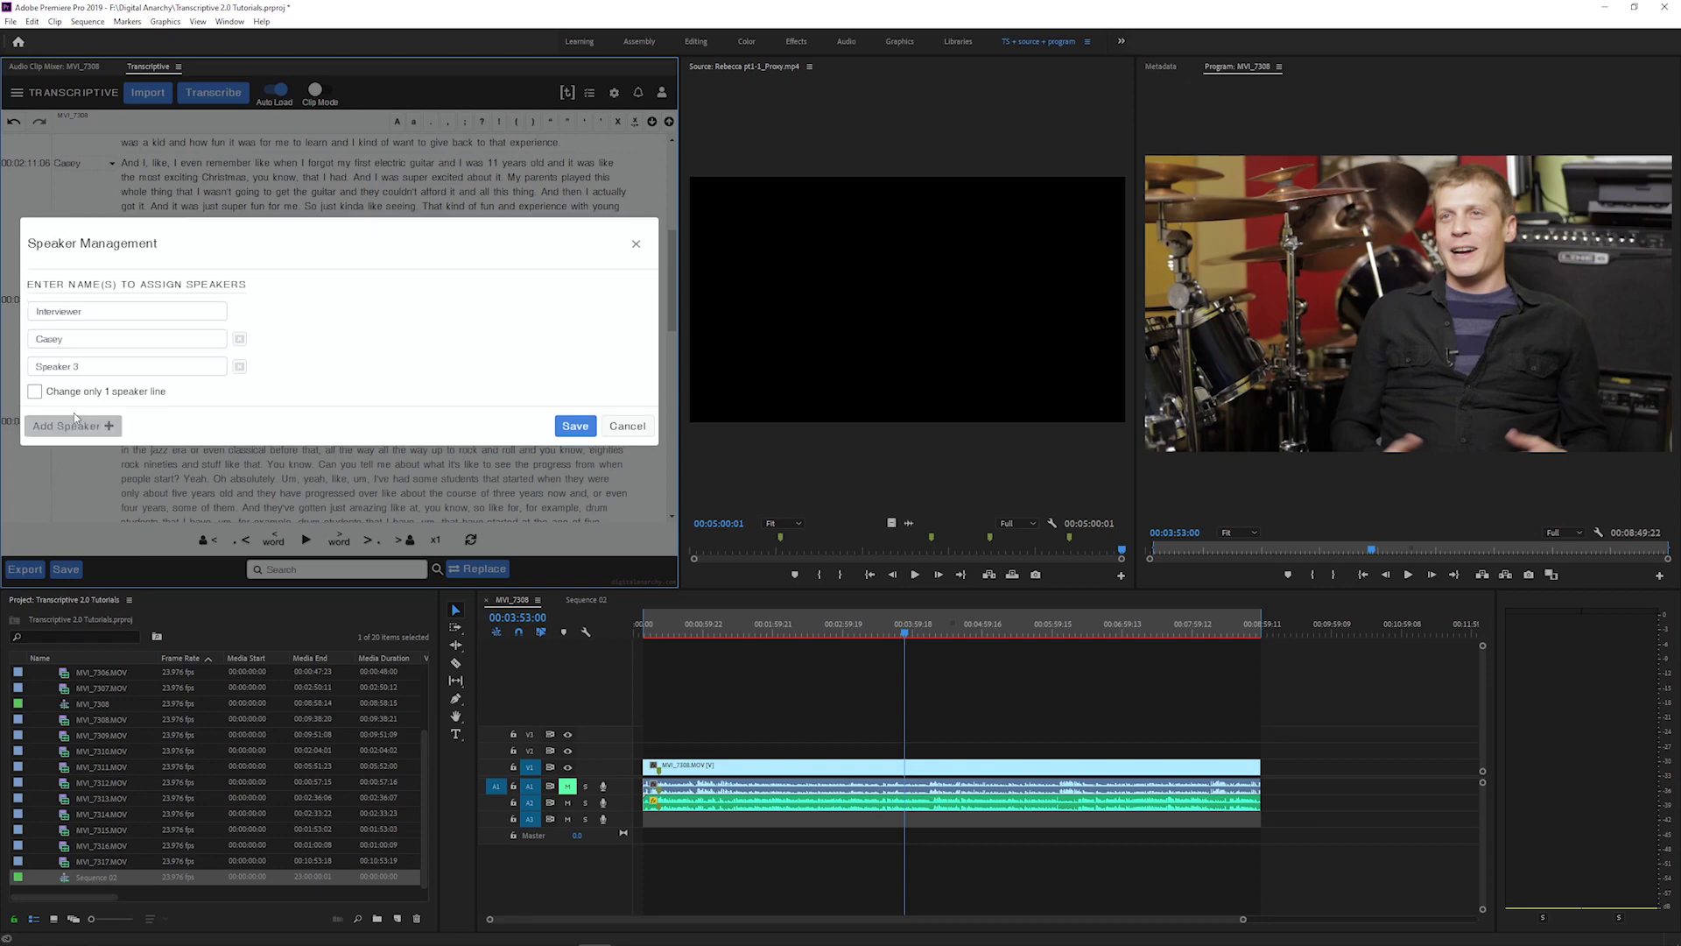
left_click(240, 367)
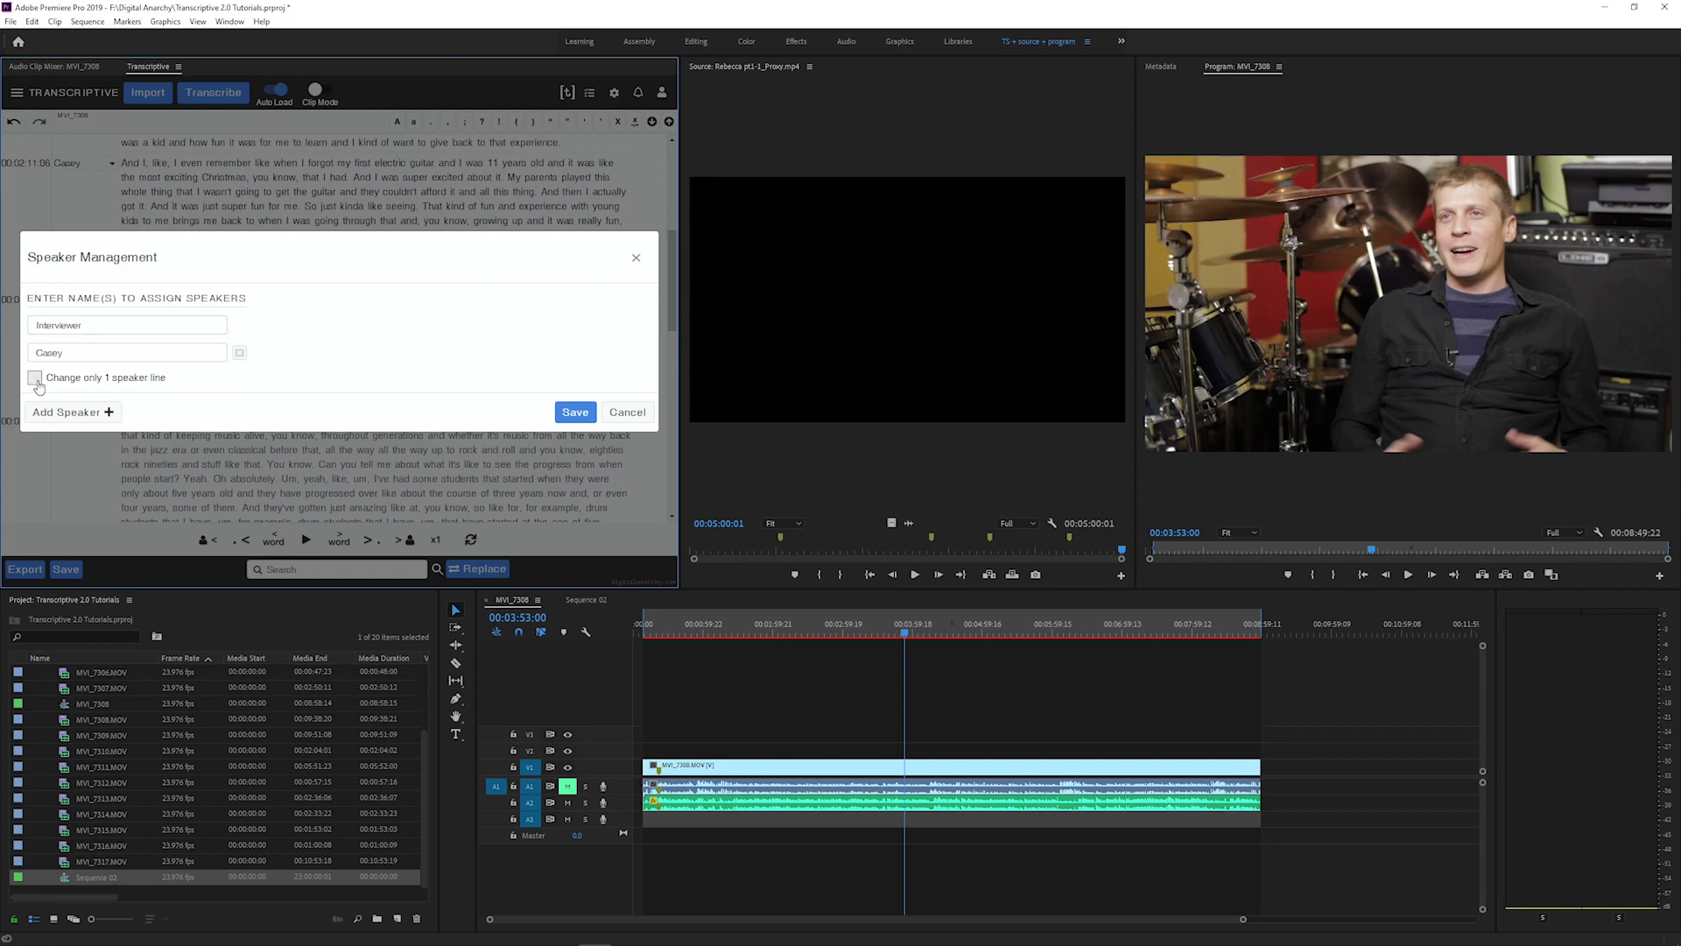
left_click(576, 411)
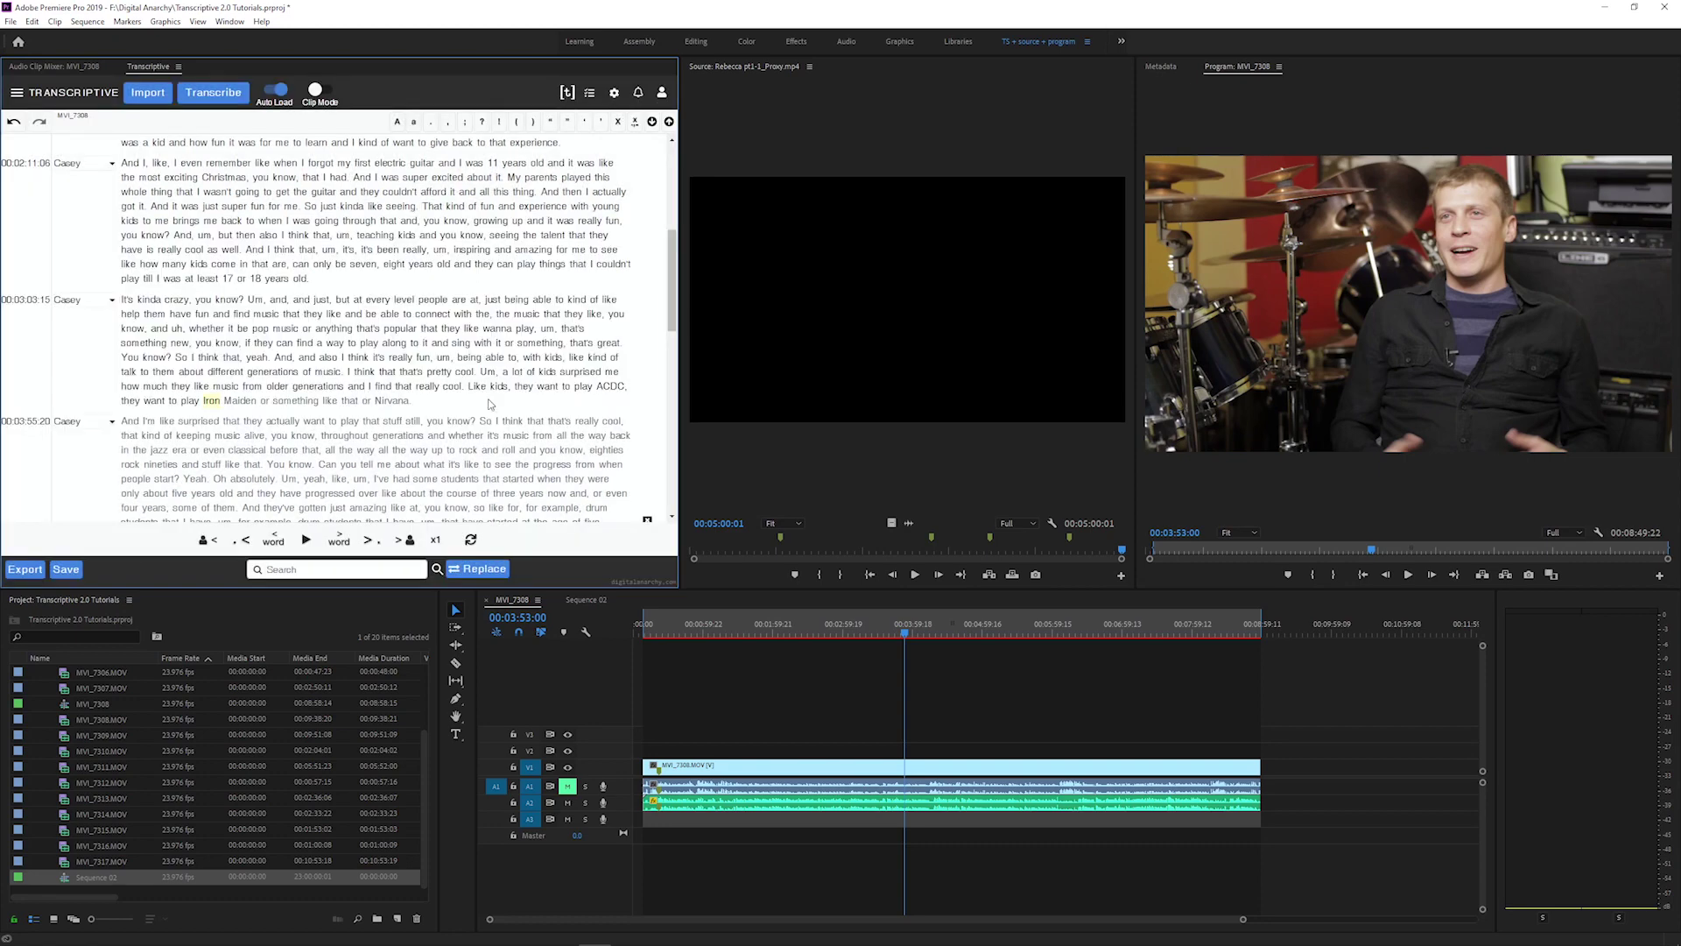
left_click(69, 188)
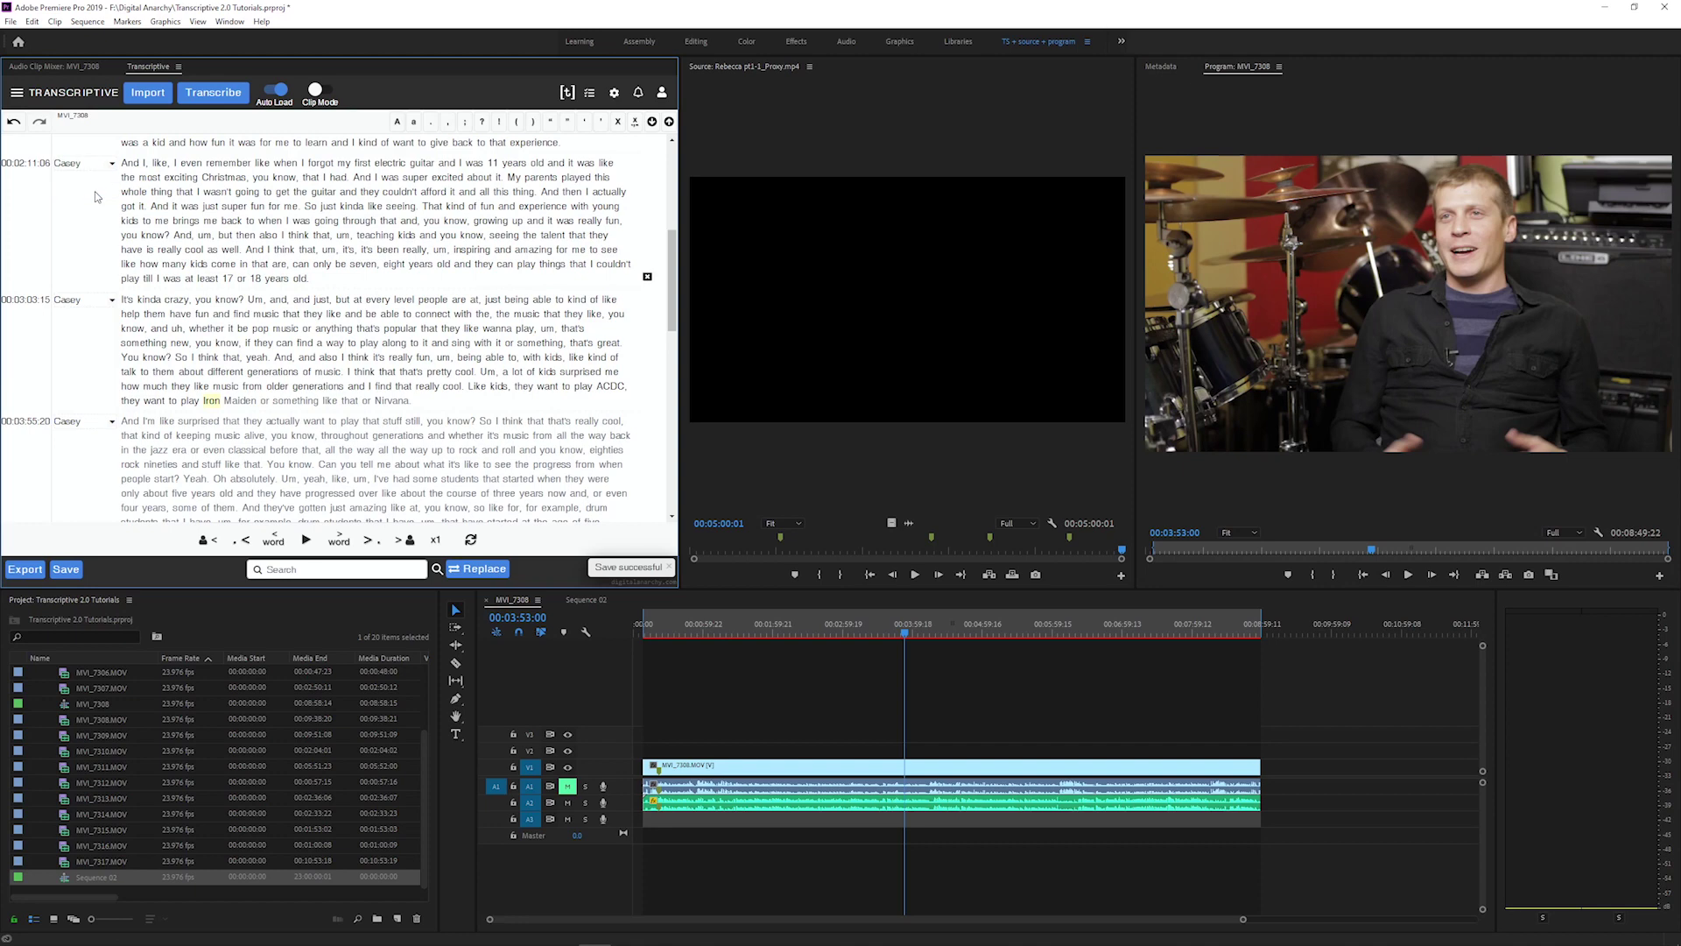
left_click(17, 92)
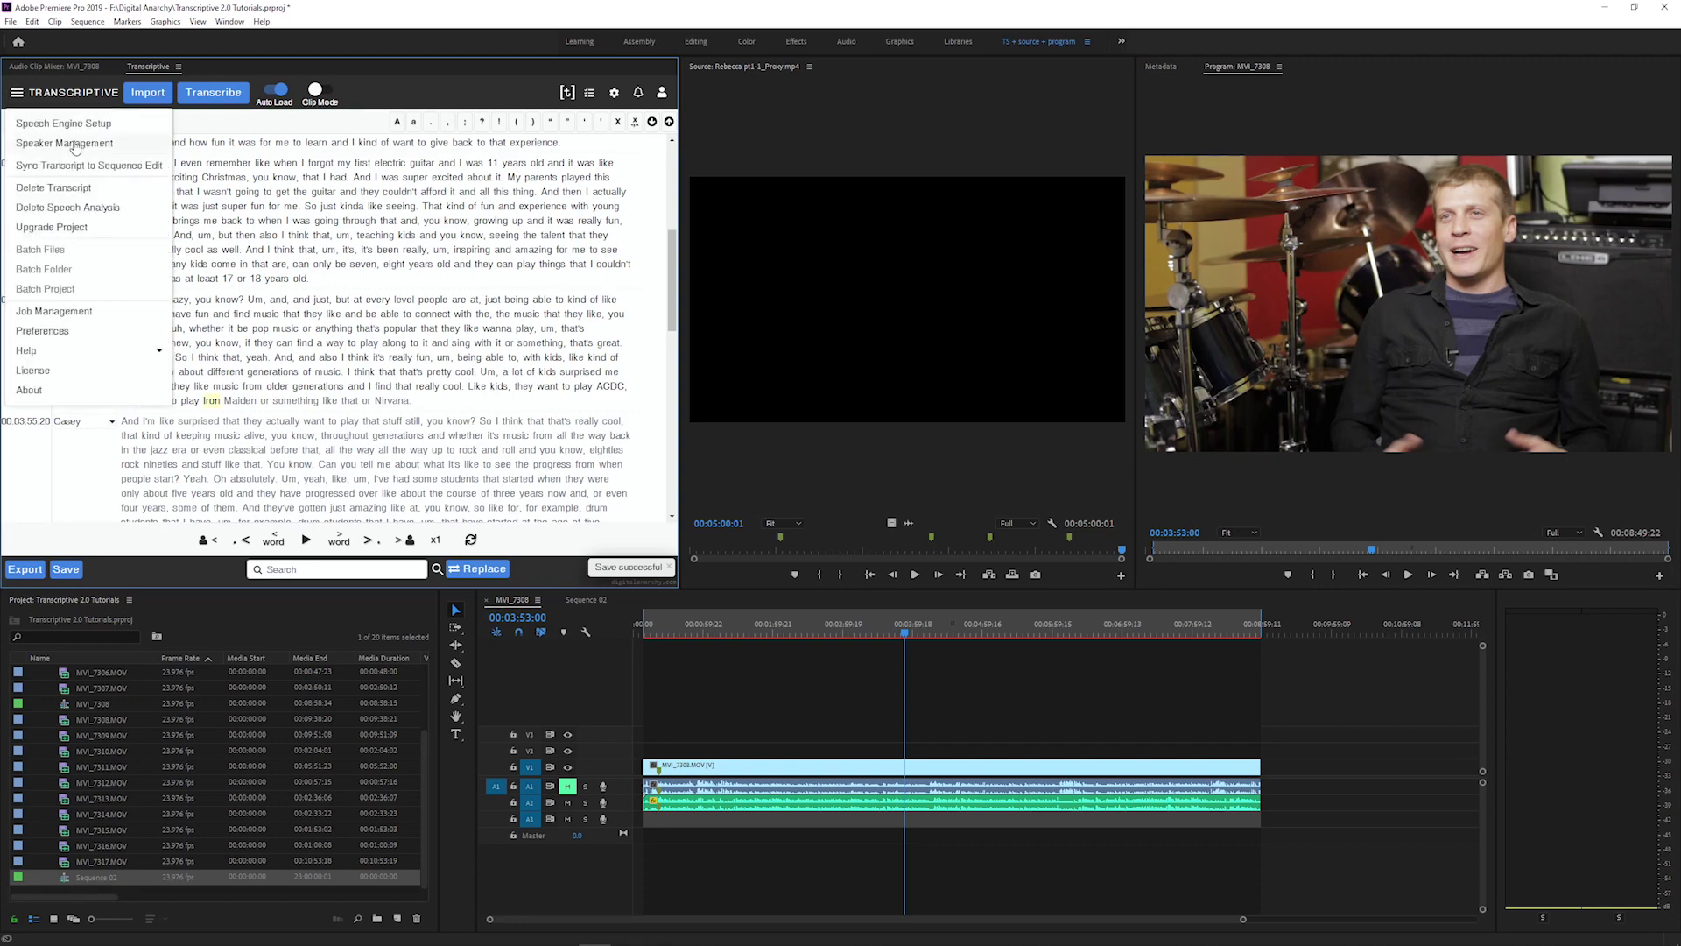
Reapply the Interviewer and Casey names and reopen Speaker Management.
left_click(69, 142)
left_click(575, 410)
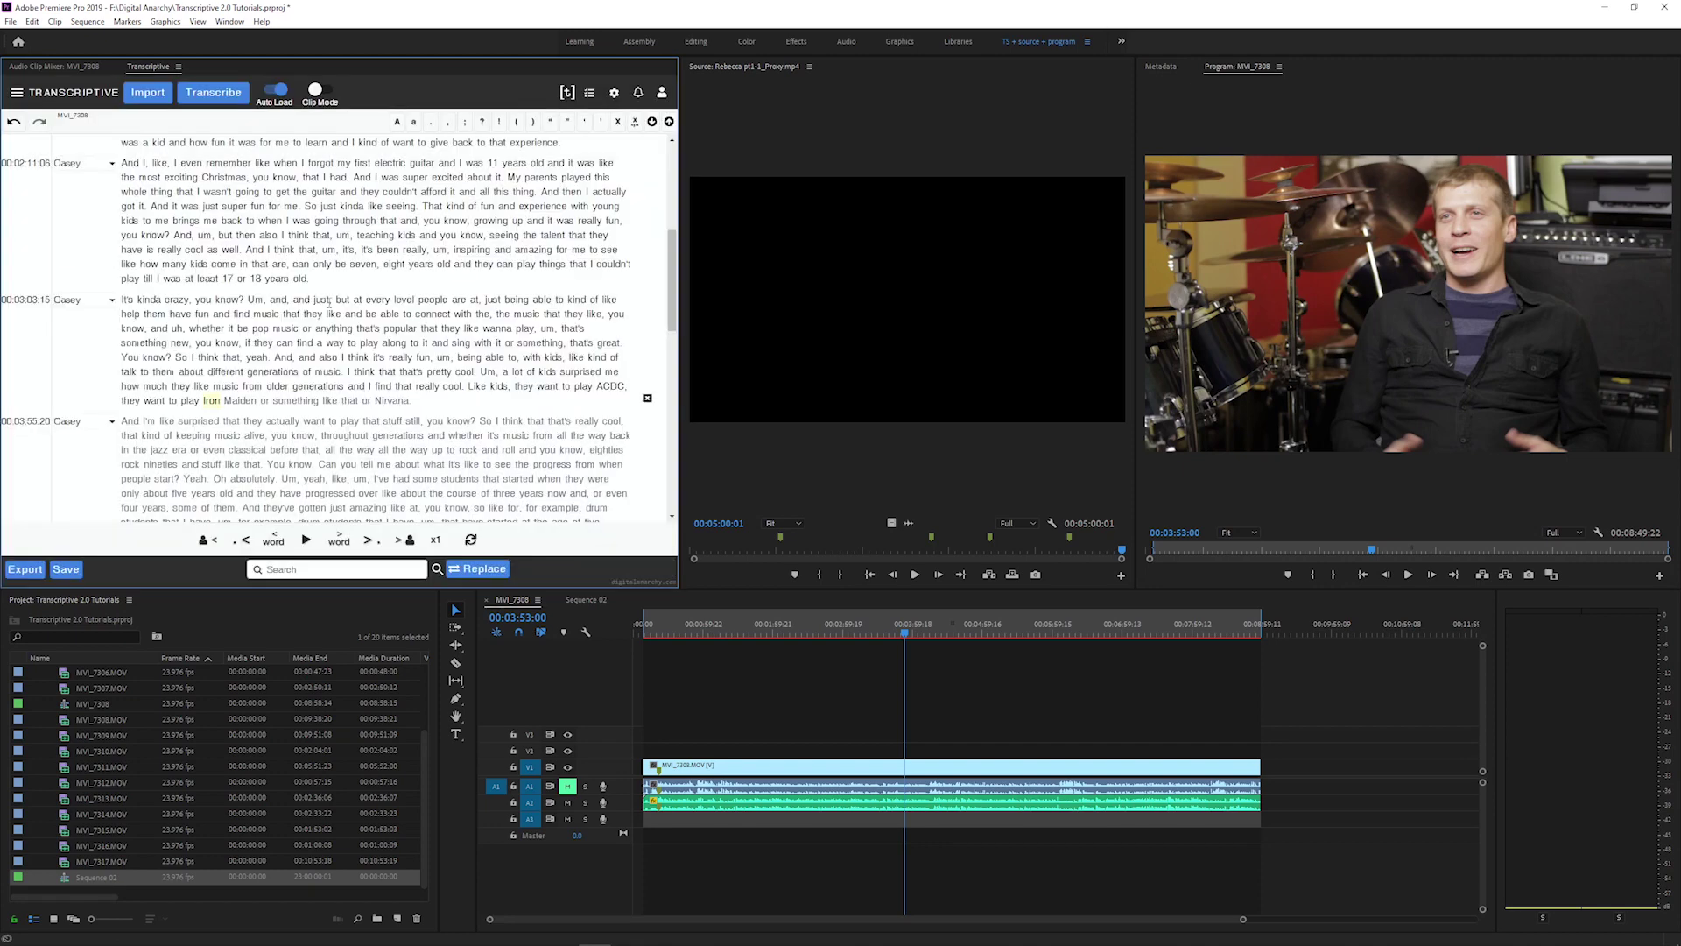
scroll(135, 301, "down", 3)
scroll(135, 300, "down", 5)
scroll(136, 342, "down", 5)
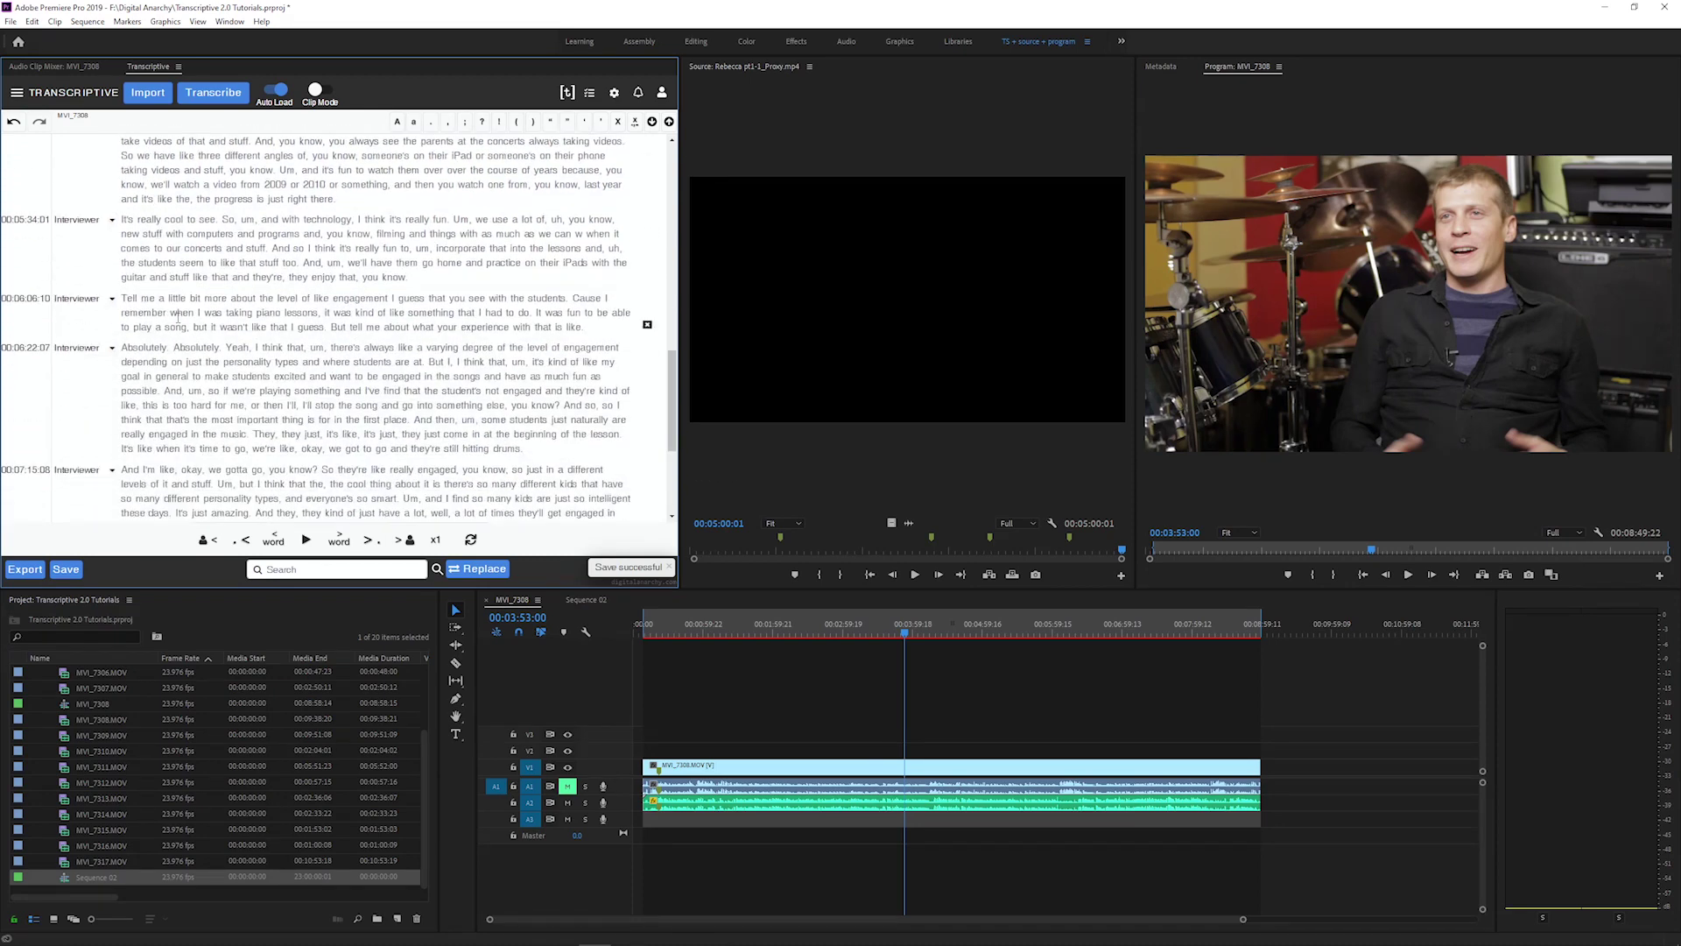
scroll(119, 394, "down", 5)
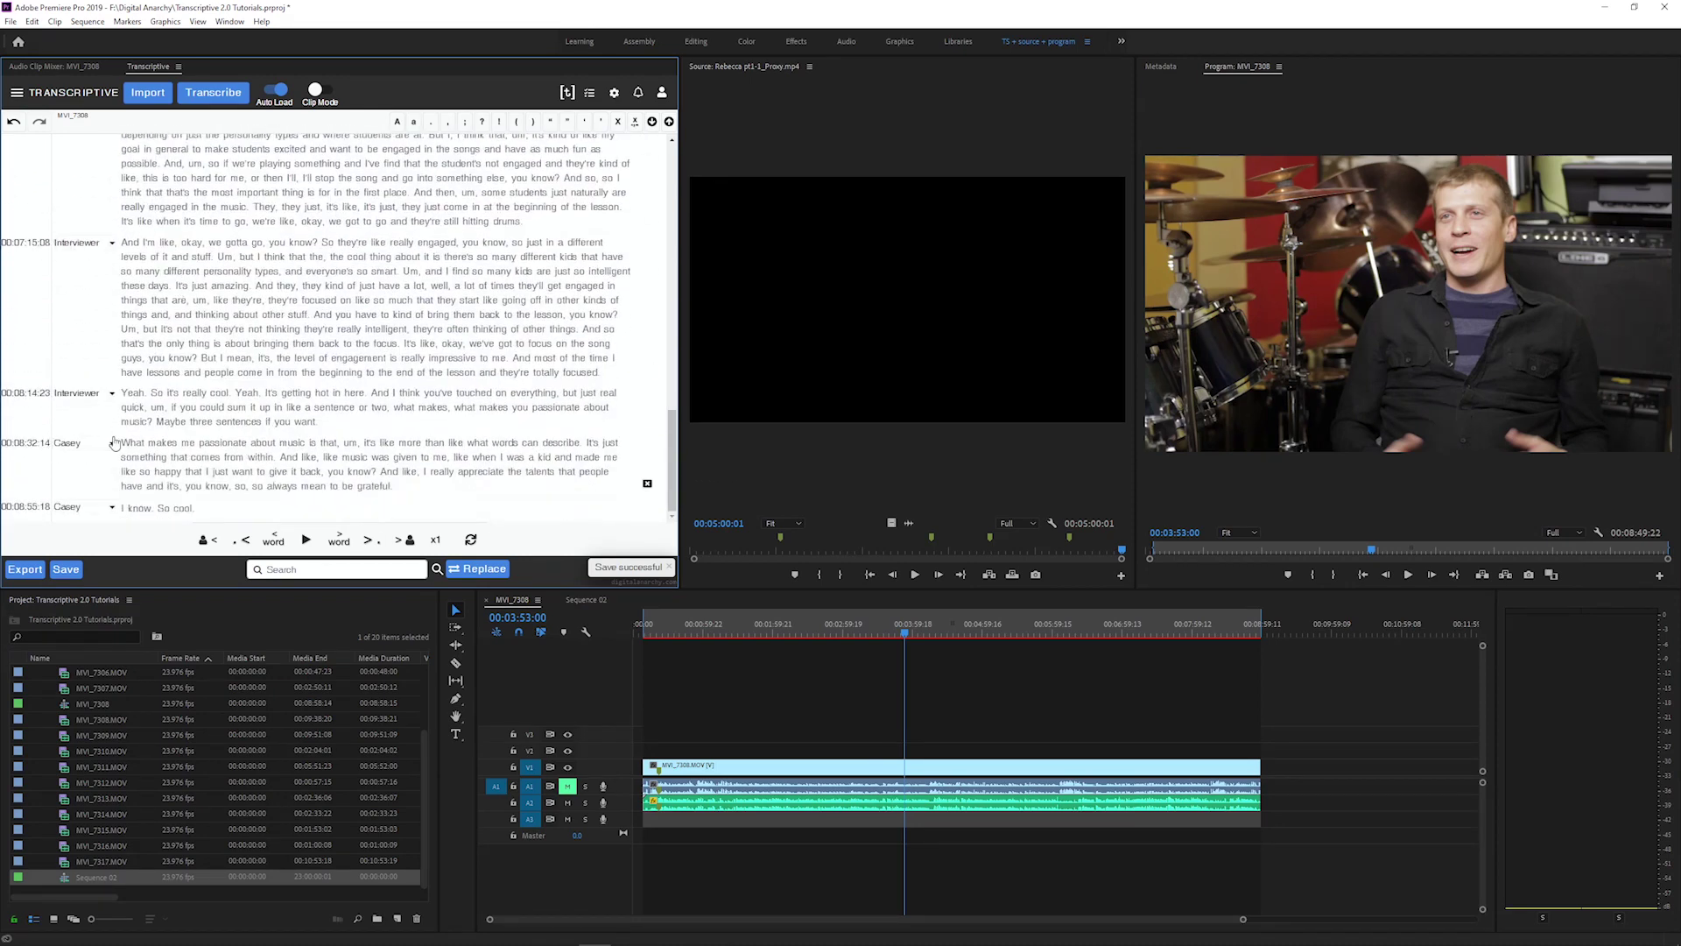
scroll(114, 448, "up", 5)
scroll(114, 371, "up", 5)
scroll(113, 329, "up", 5)
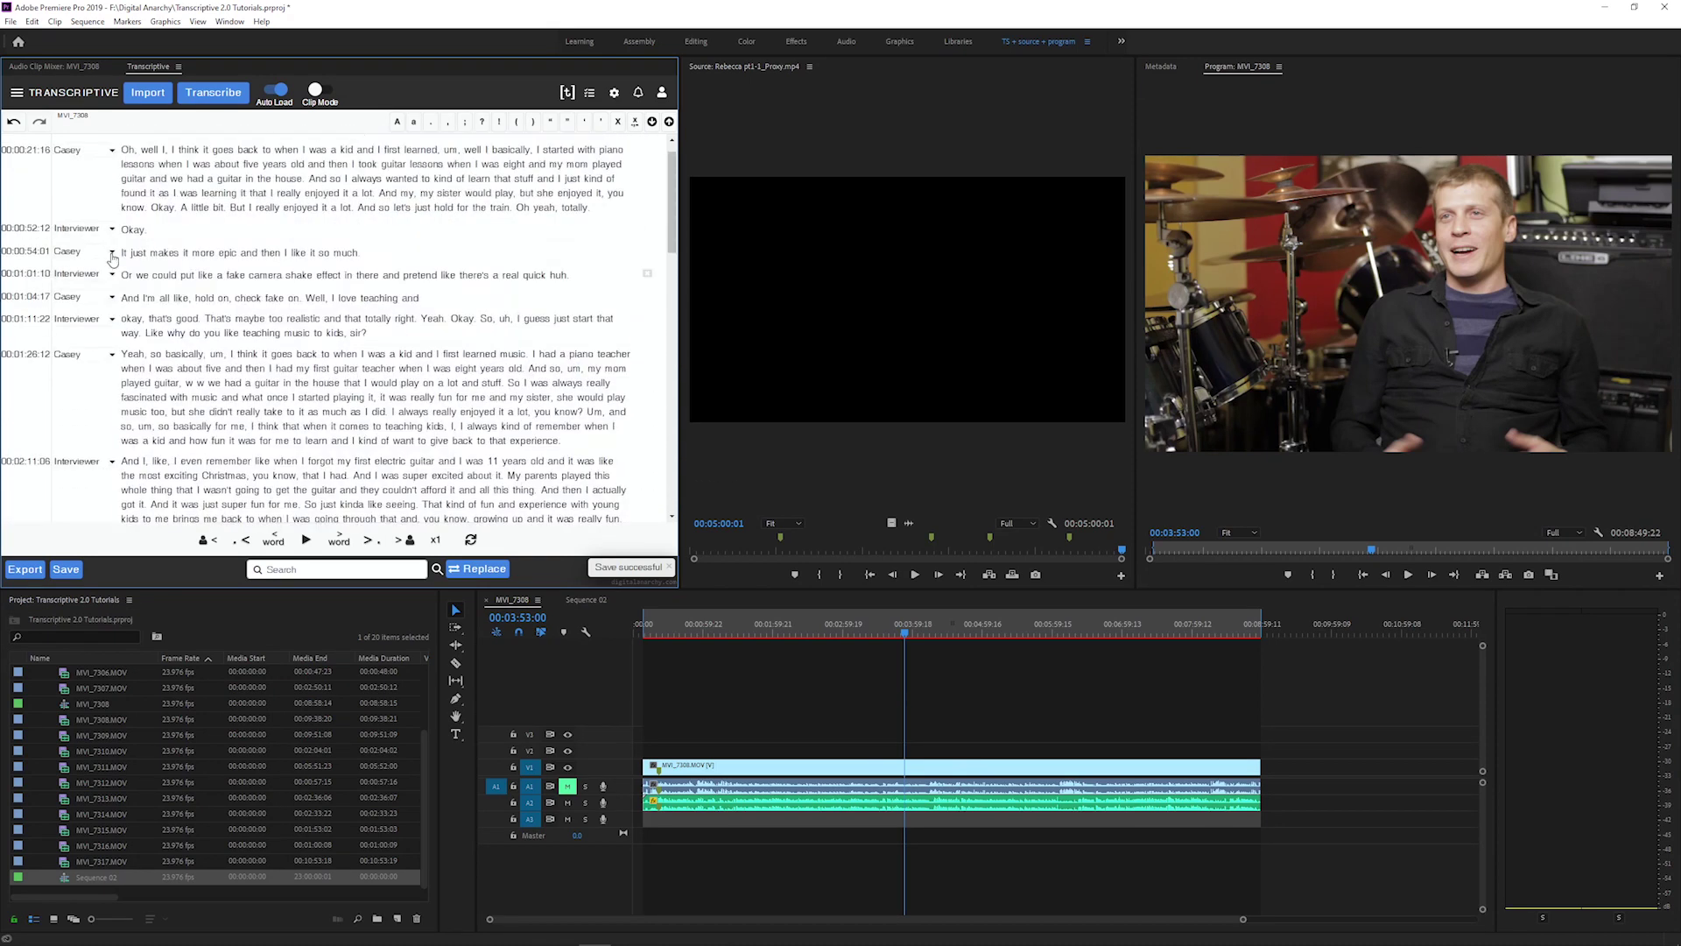
left_click(18, 92)
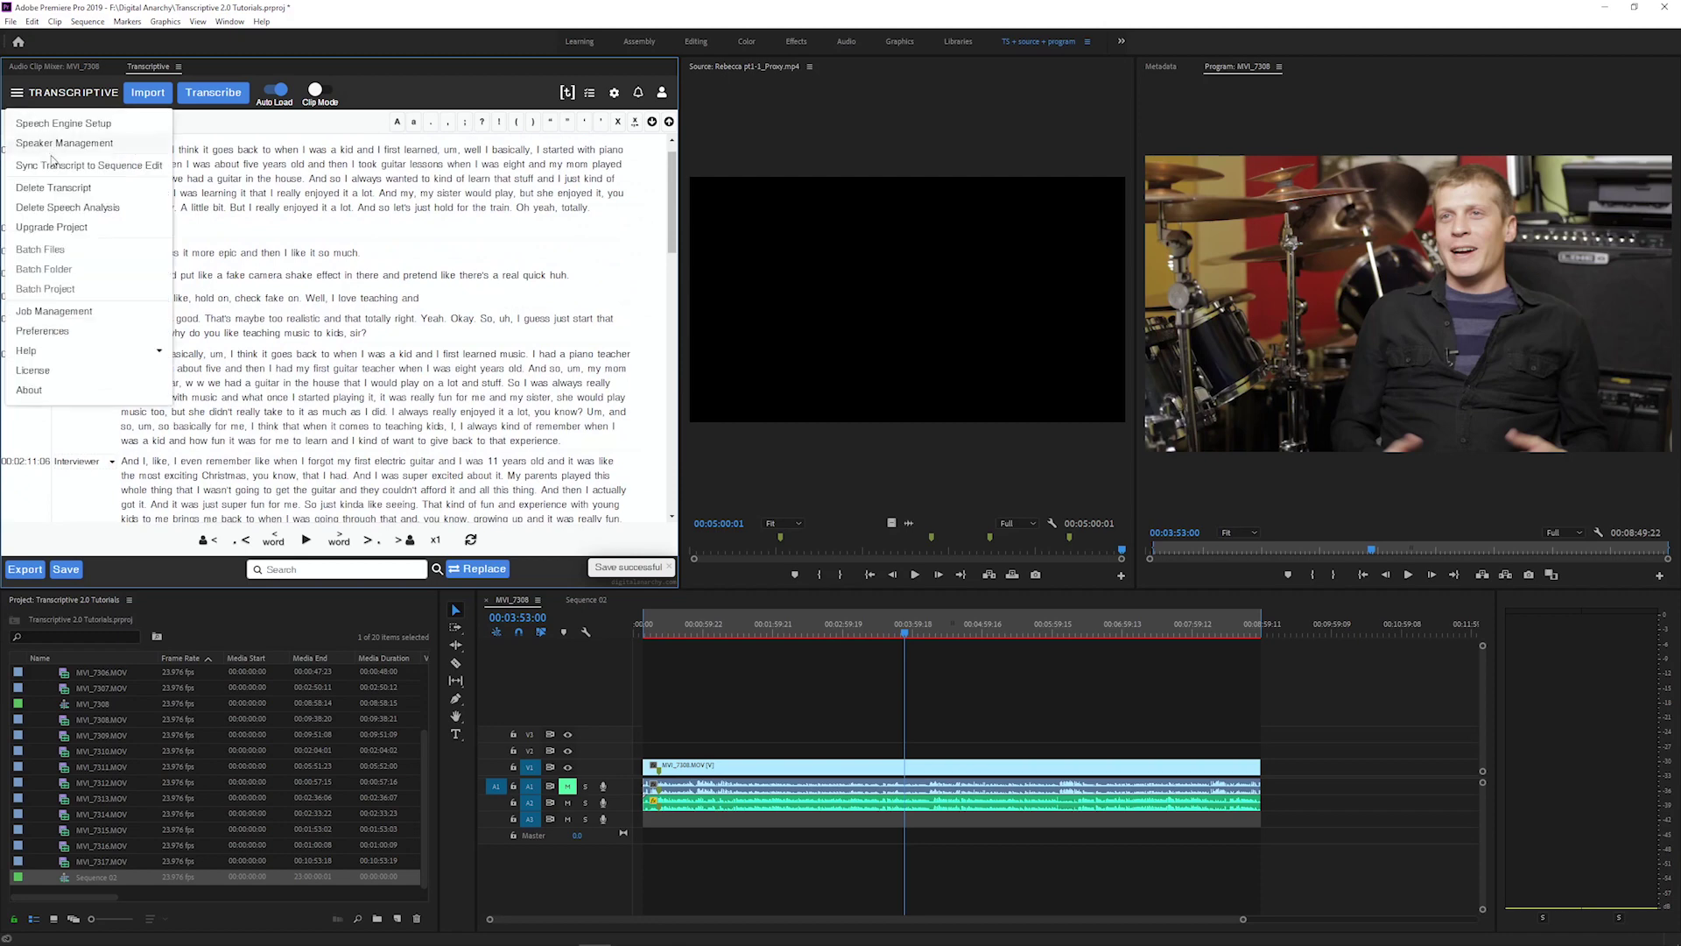
left_click(130, 145)
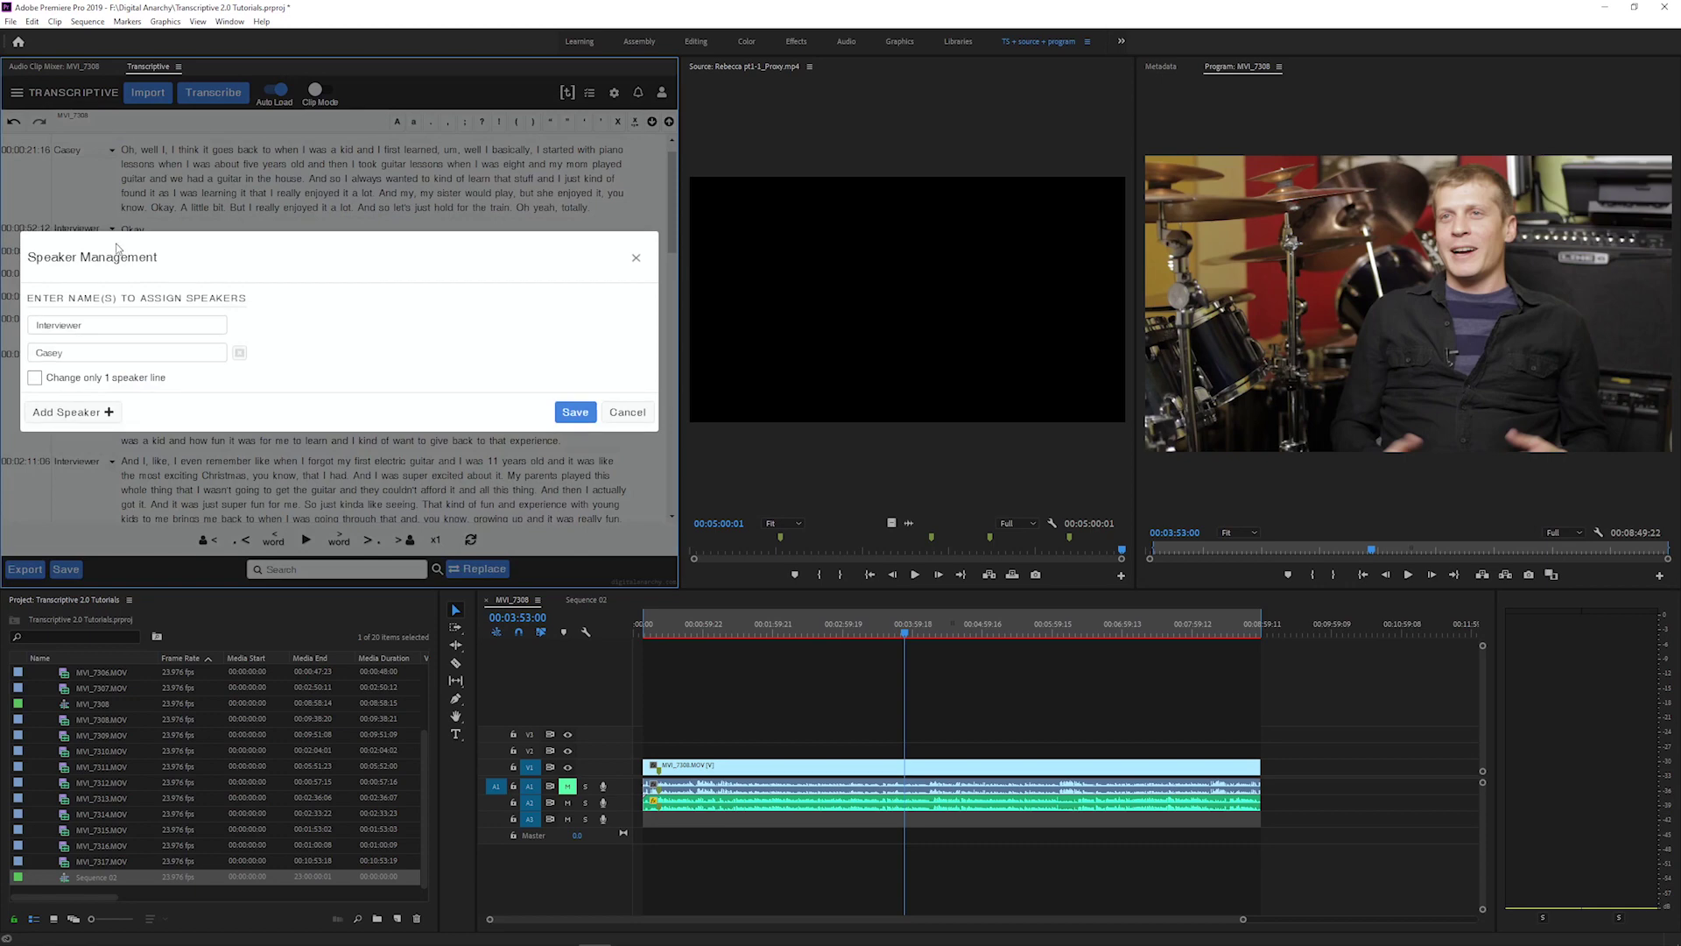
Cancel Speaker Management and play the interview from the 00:03:03 paragraph's start.
left_click(626, 411)
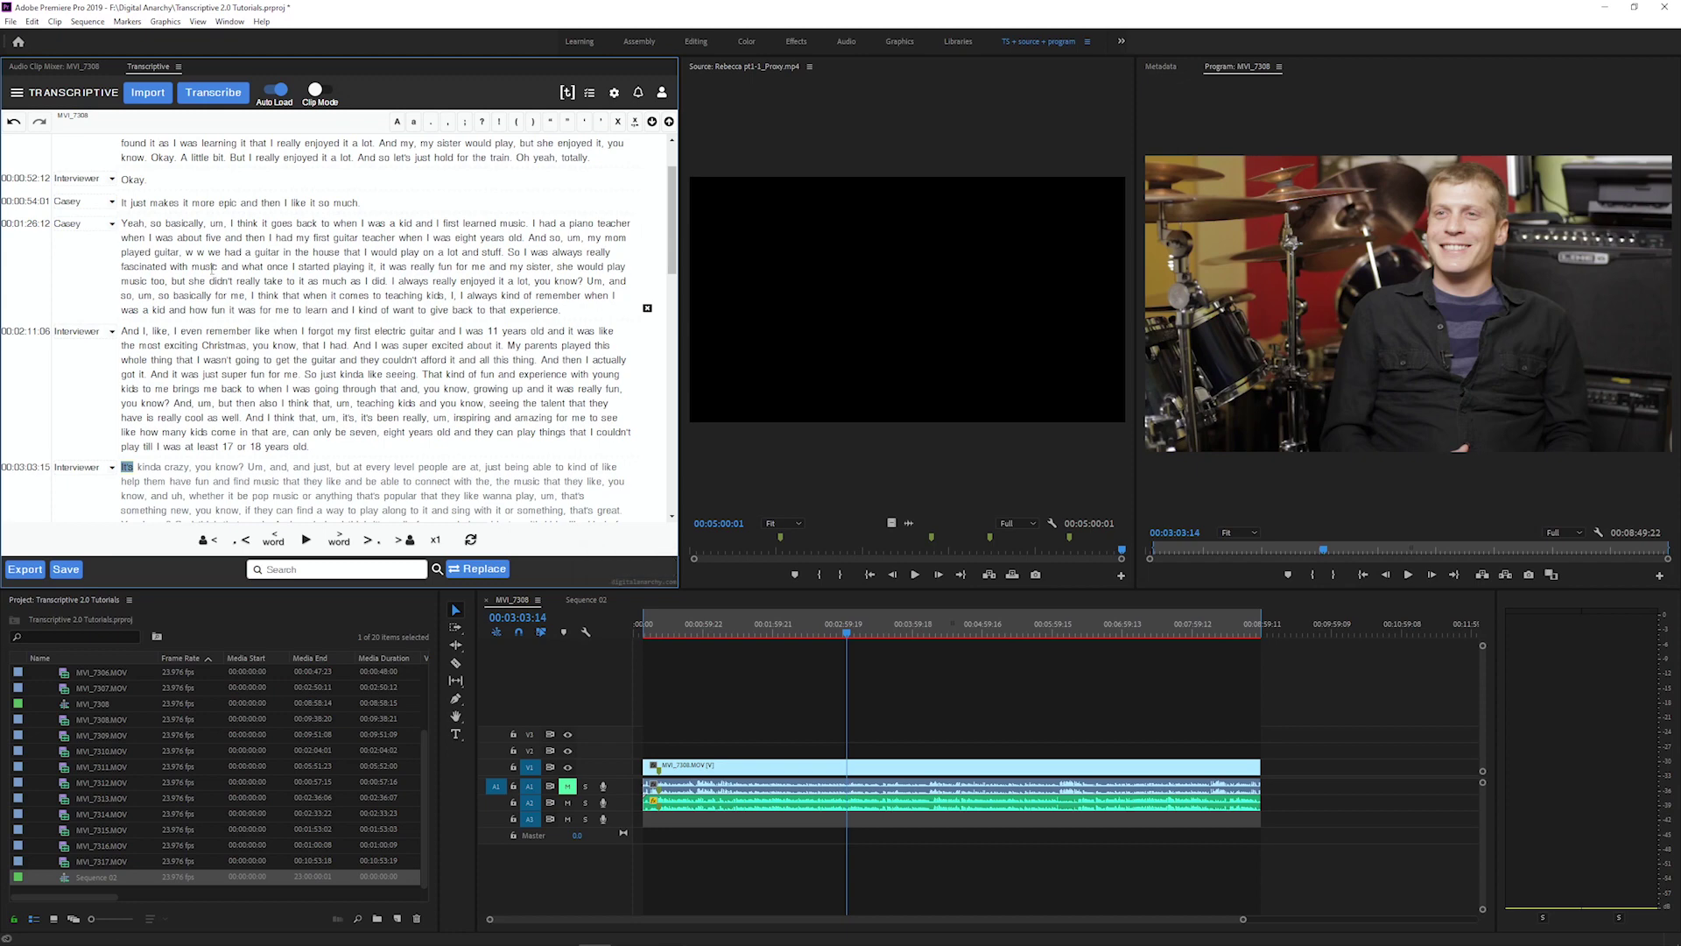
left_click(133, 223)
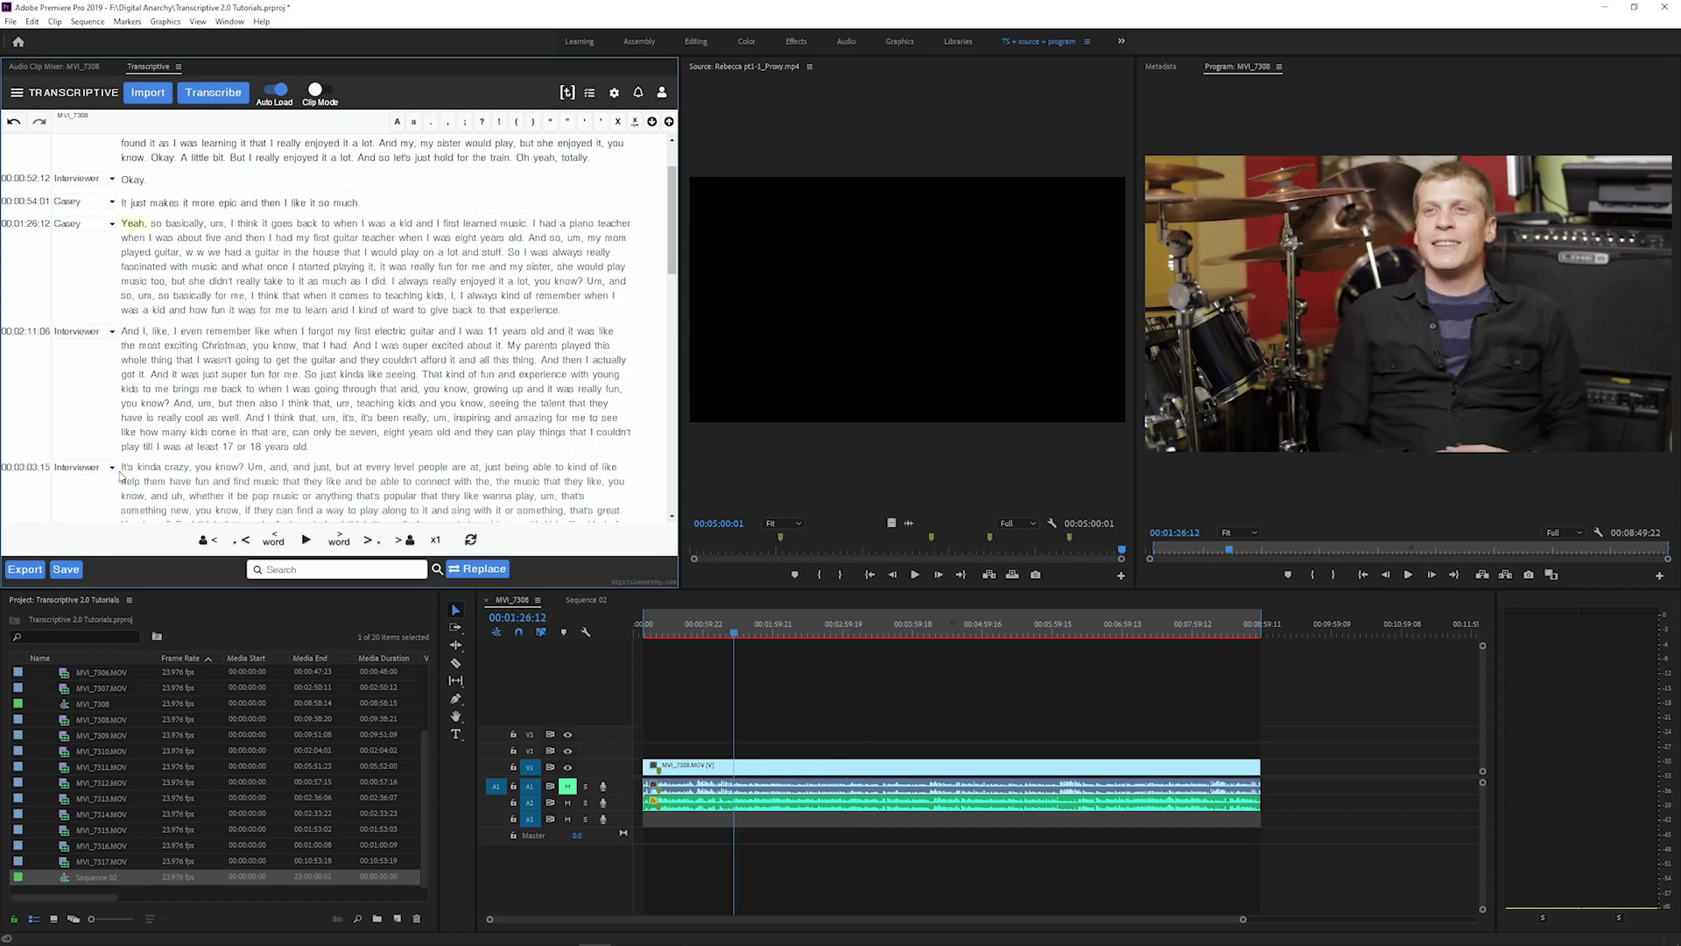
left_click(131, 468)
key("space")
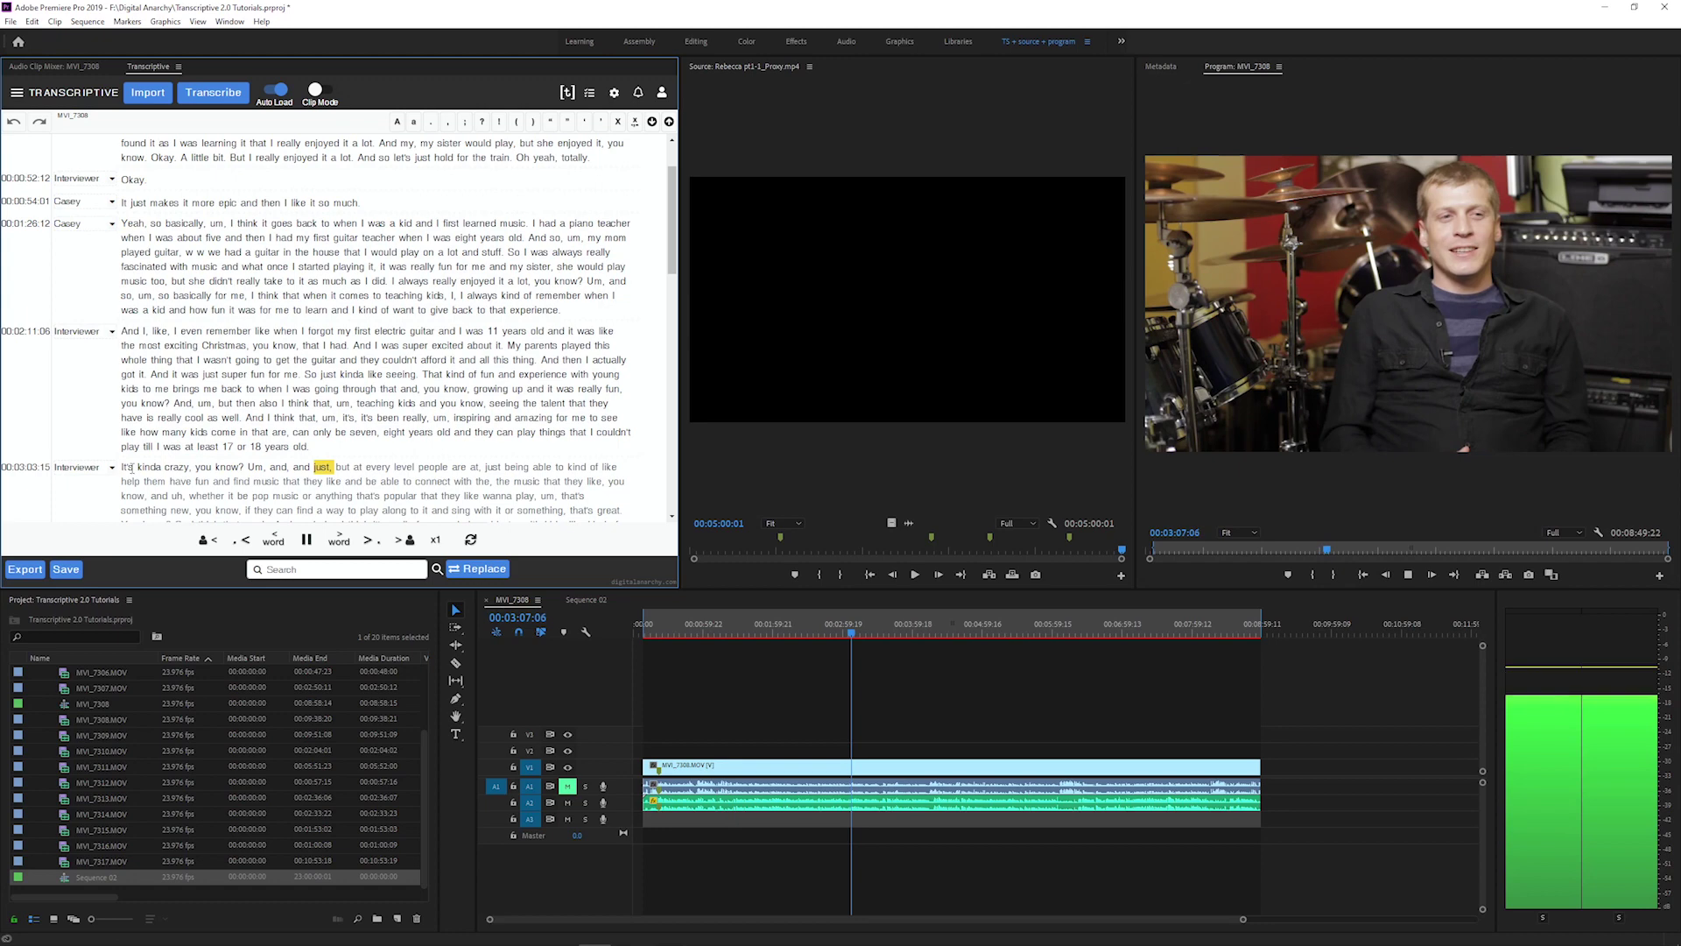
Save the relabelled transcript and continue playback to around 3:17.
key("ctrl+s")
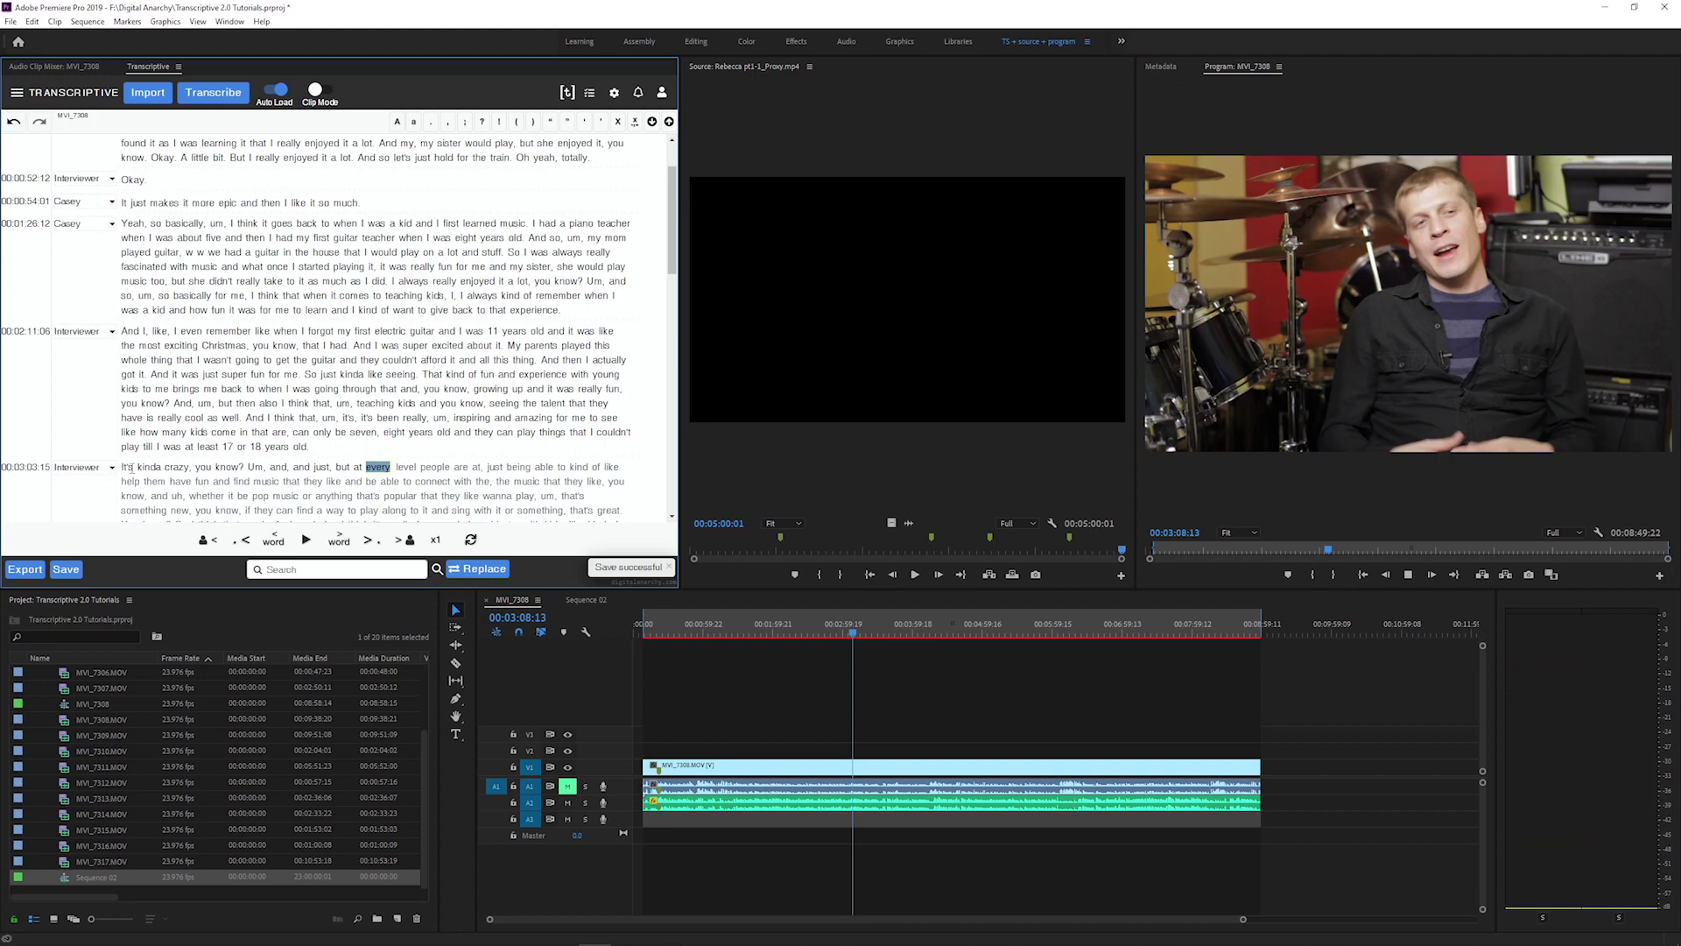
key("space")
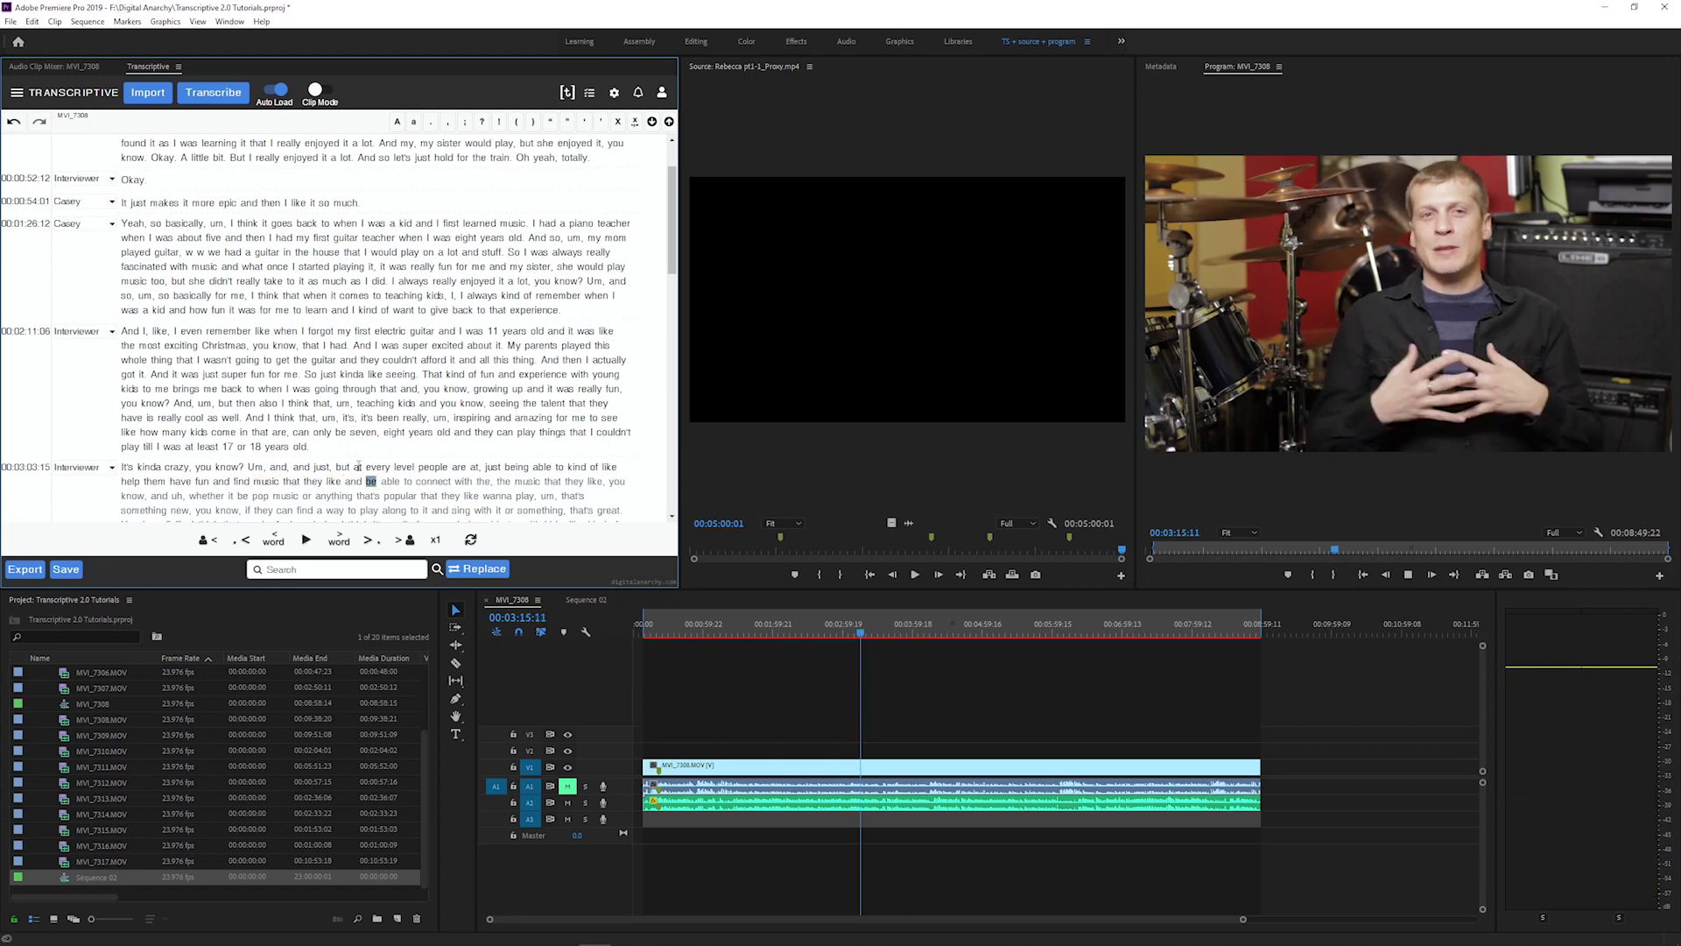
key("space")
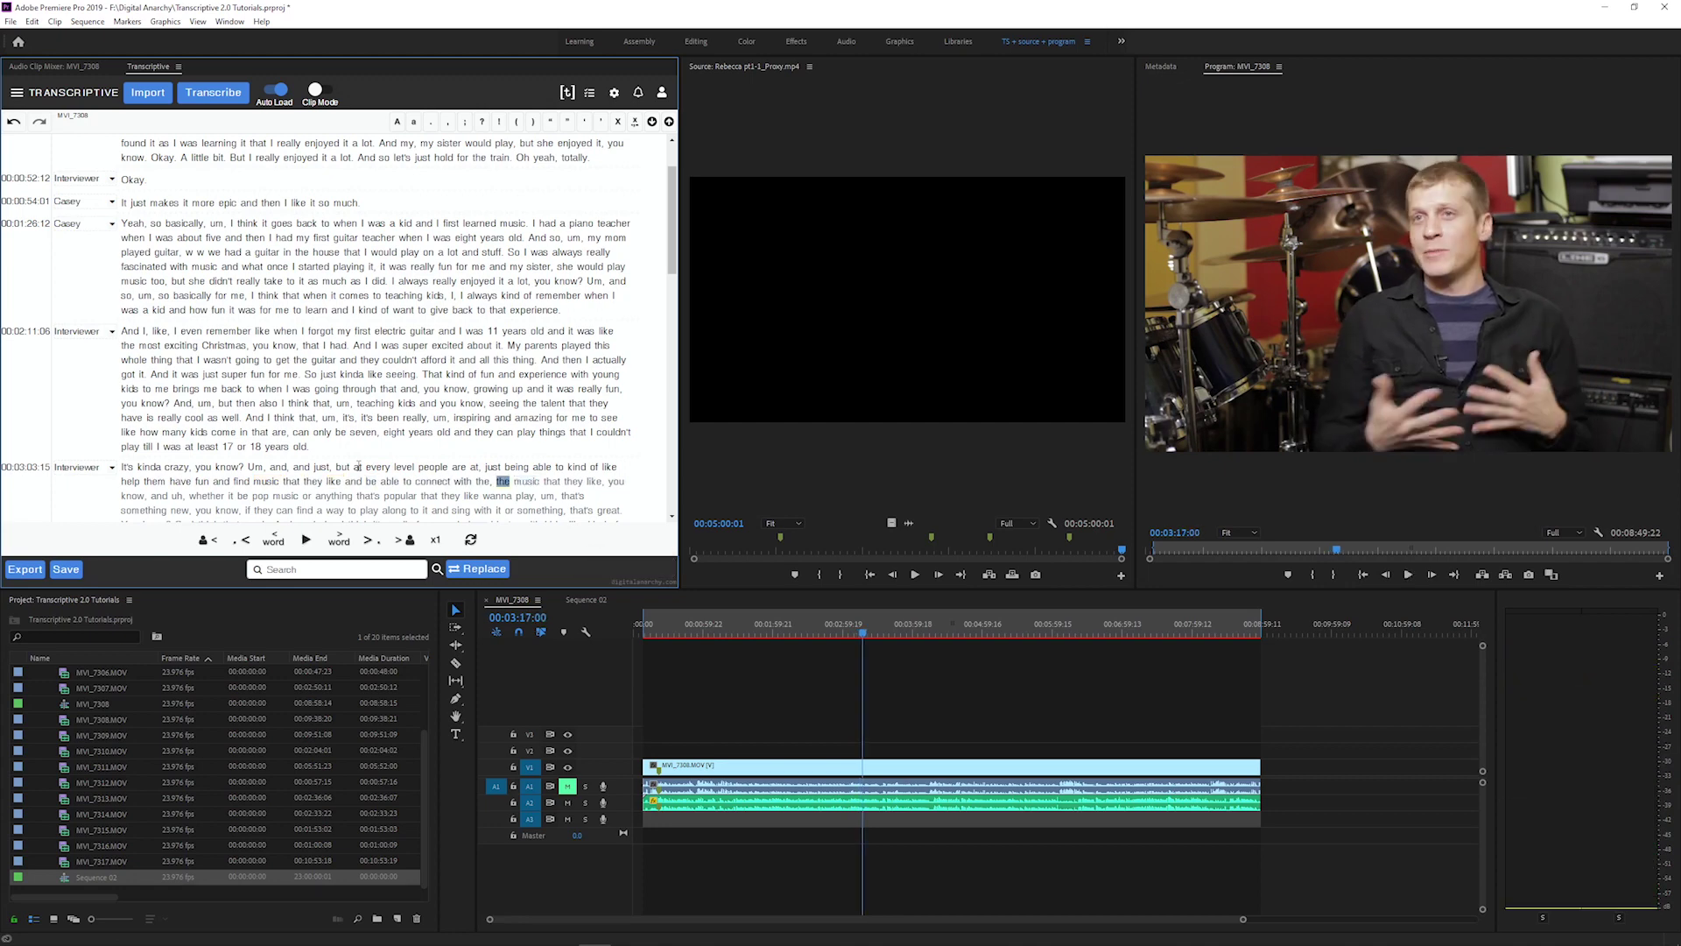